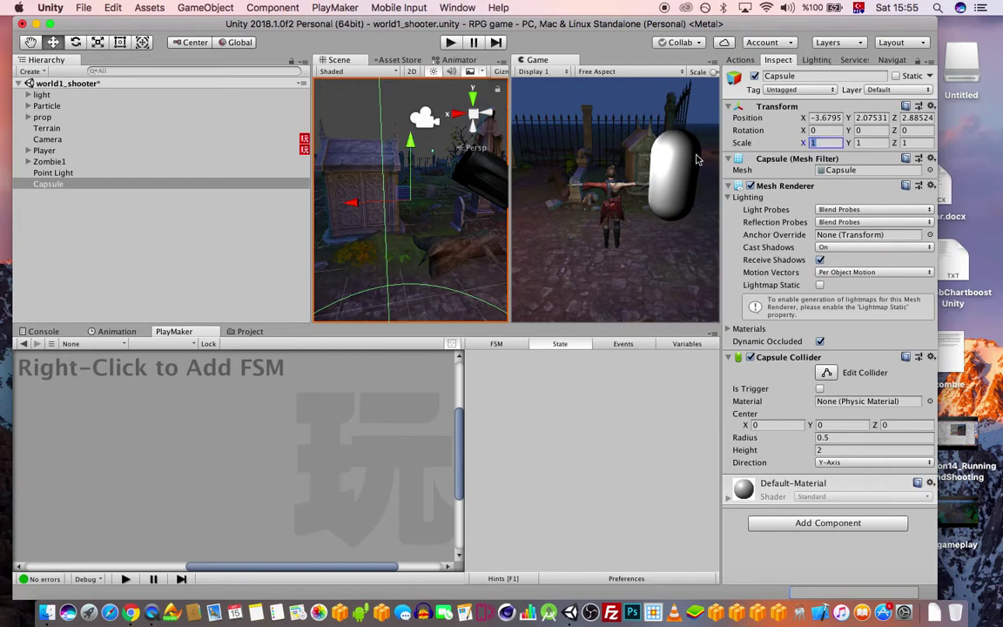
Scale the capsule to 0.02 on all three axes and raise it slightly to Y position 2.0884.
type("0.02")
key("Tab")
type("0.02")
key("Tab")
type("0.0")
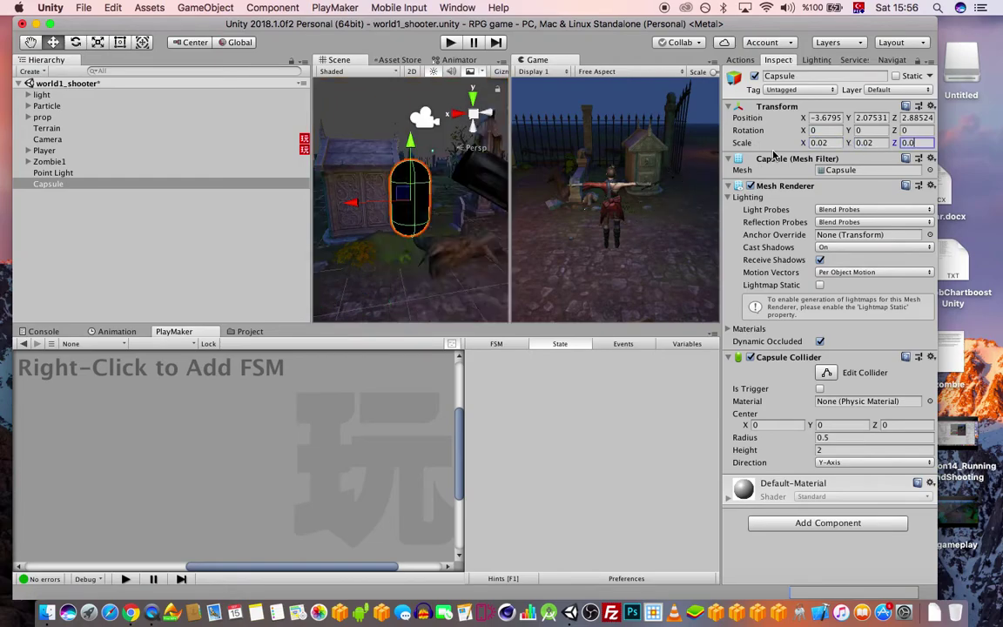
type("2")
left_click_drag(406, 148, 423, 245)
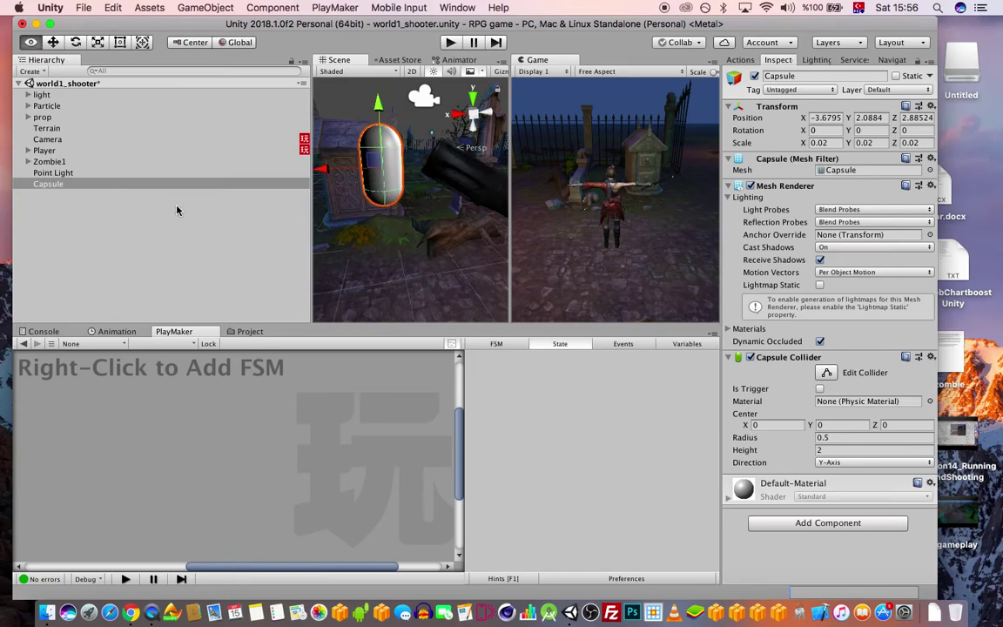
Create a new material named bulletmaterial in the project's materials folder.
left_click(247, 332)
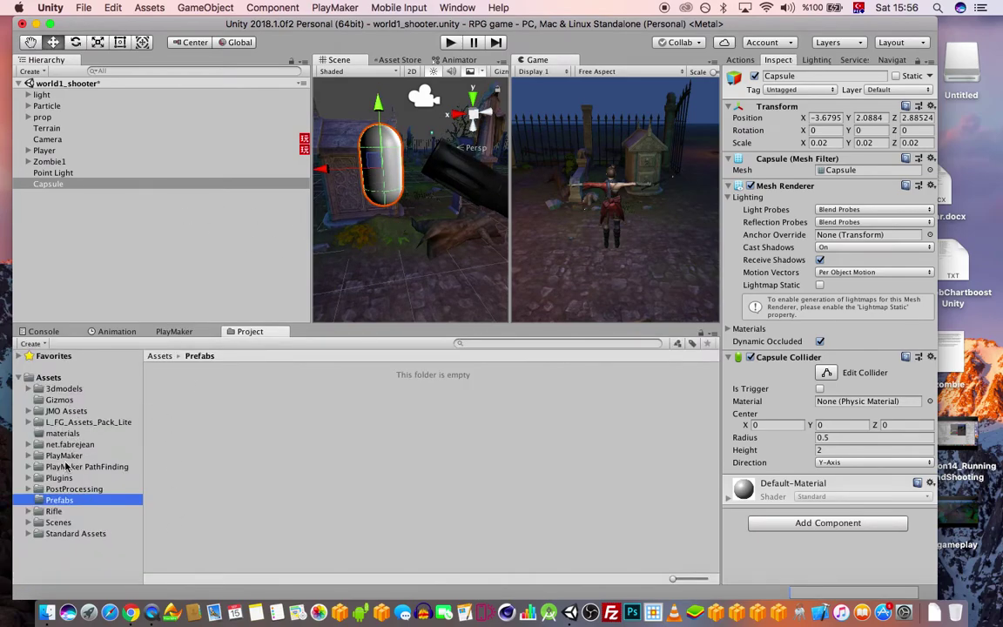
left_click(62, 434)
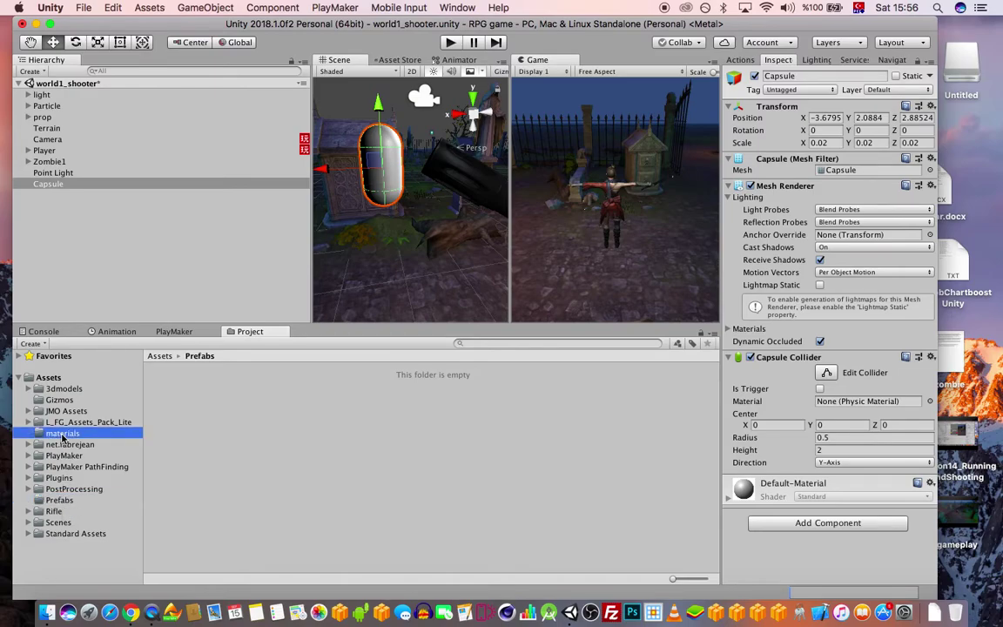
right_click(212, 430)
mouse_move(350, 316)
left_click(417, 268)
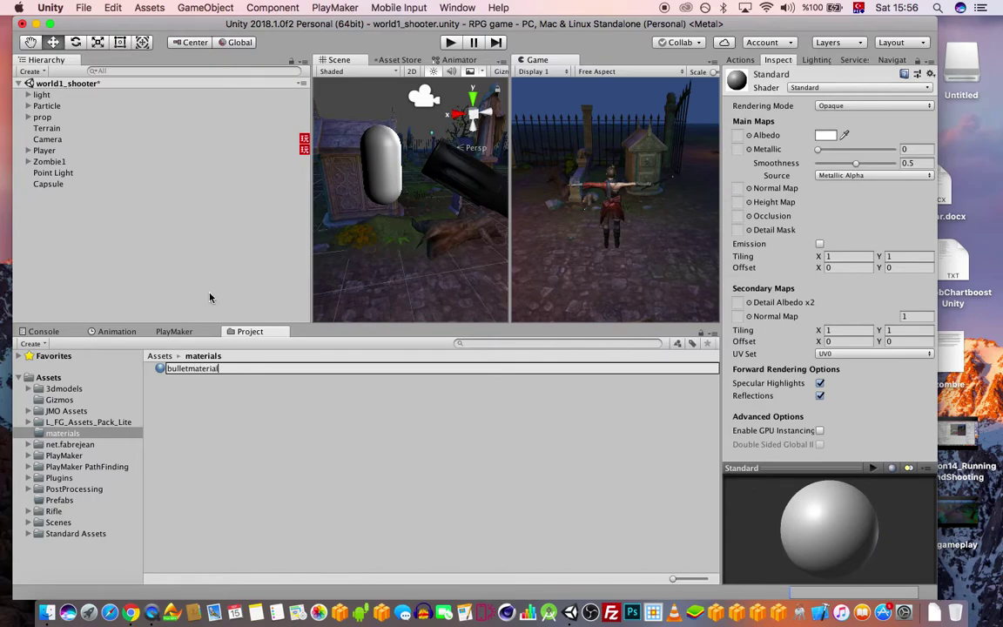
key("Return")
Give bulletmaterial the yellow albedo colour FFCD00 and switch its shader to Legacy Shaders/Self-Illumin/Diffuse.
left_click(825, 135)
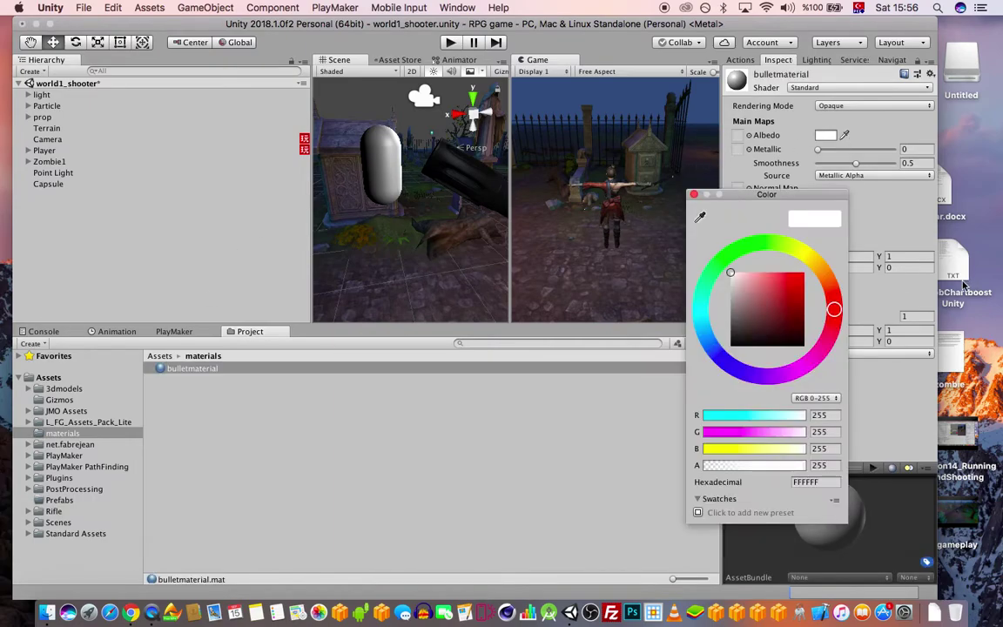
left_click(810, 258)
left_click(804, 272)
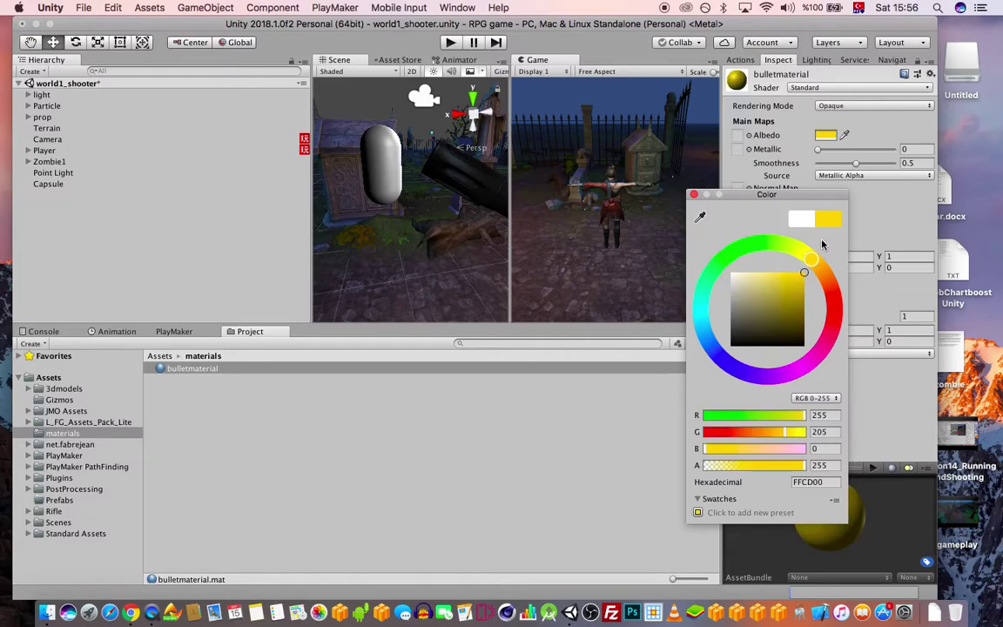
left_click(694, 194)
left_click(836, 88)
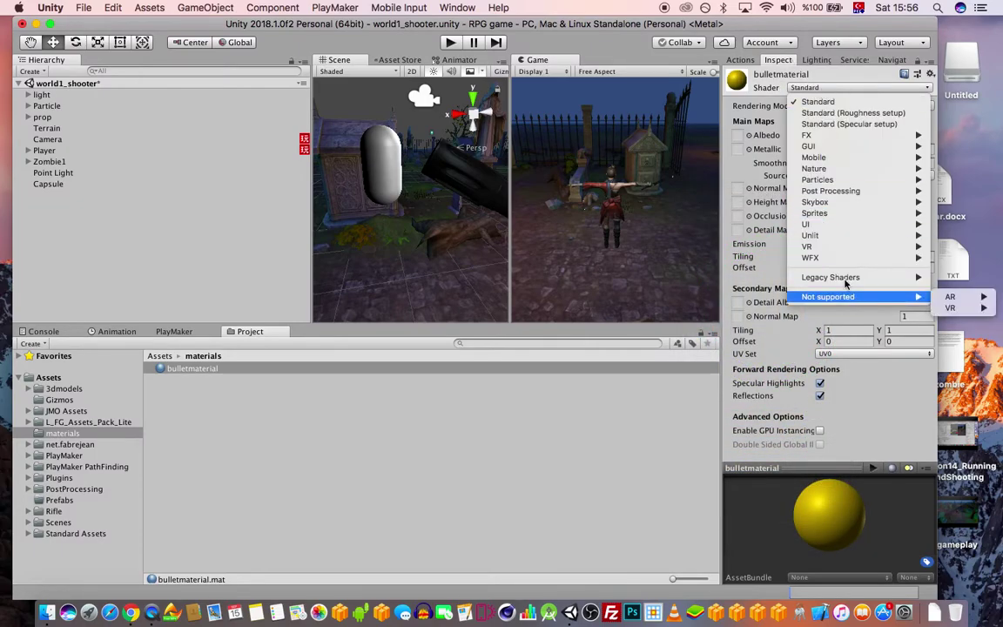
mouse_move(842, 278)
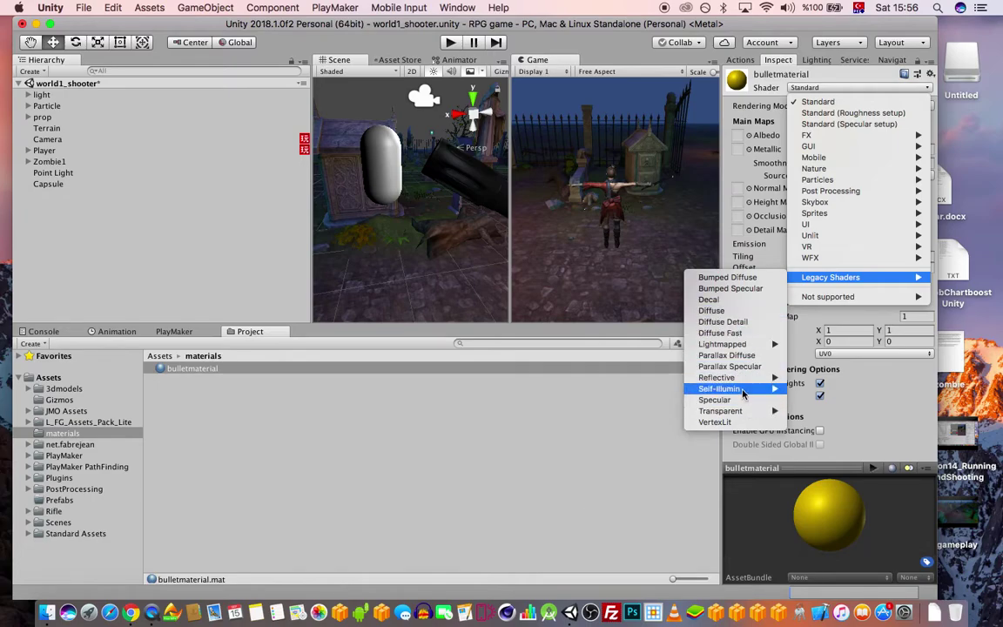
mouse_move(743, 391)
left_click(622, 411)
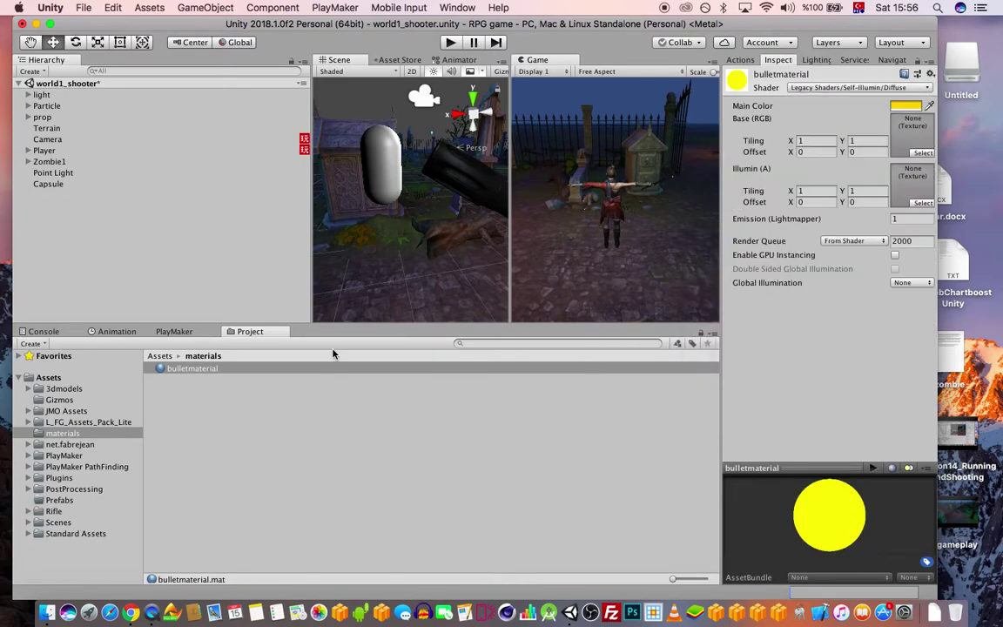
Apply bulletmaterial to the capsule in the scene and save the scene.
left_click_drag(191, 369, 408, 178)
key("super+s")
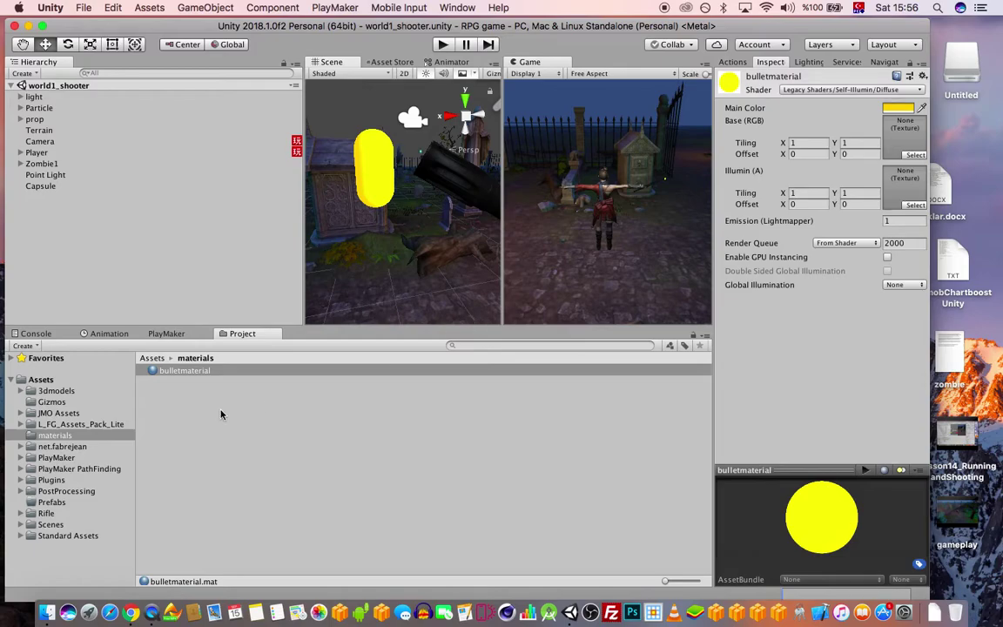
Add a PlayMaker FSM to the capsule.
left_click(383, 162)
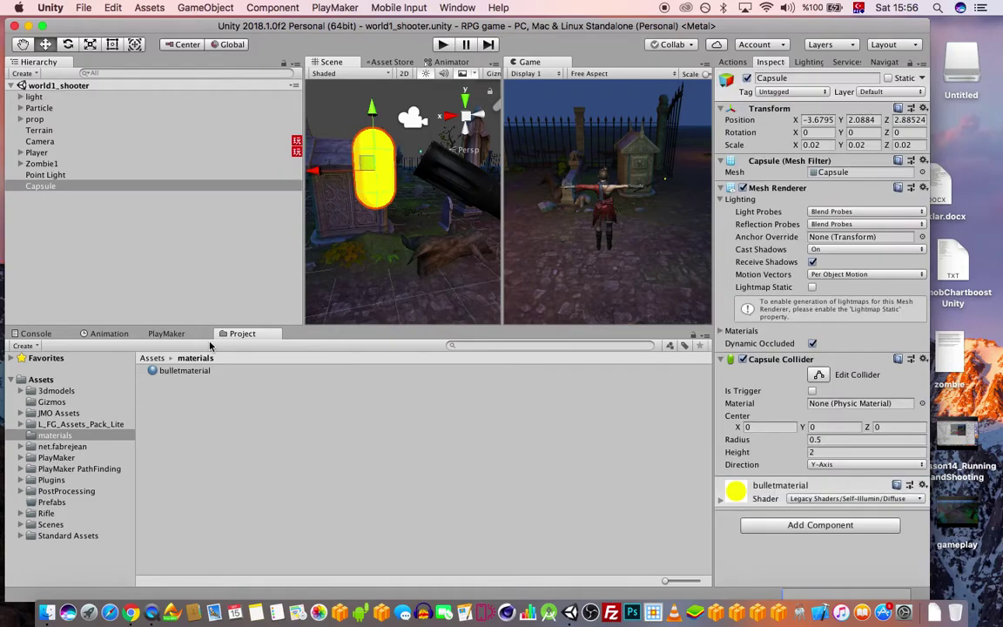
left_click(174, 335)
right_click(138, 366)
left_click(186, 374)
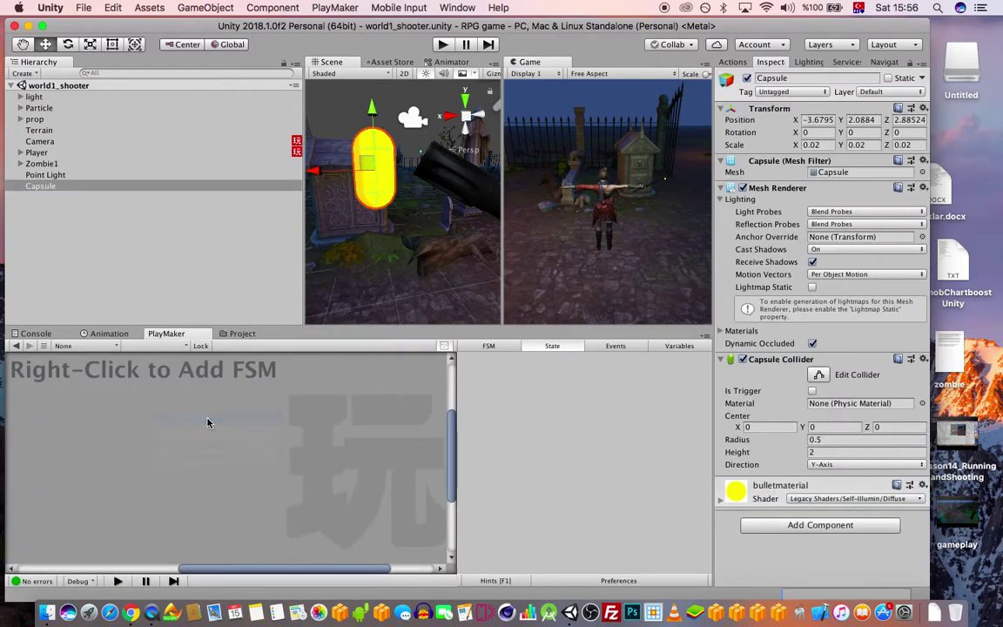
Add a Translate action to State 1 of the capsule's FSM with a Z value of 5.
left_click(732, 63)
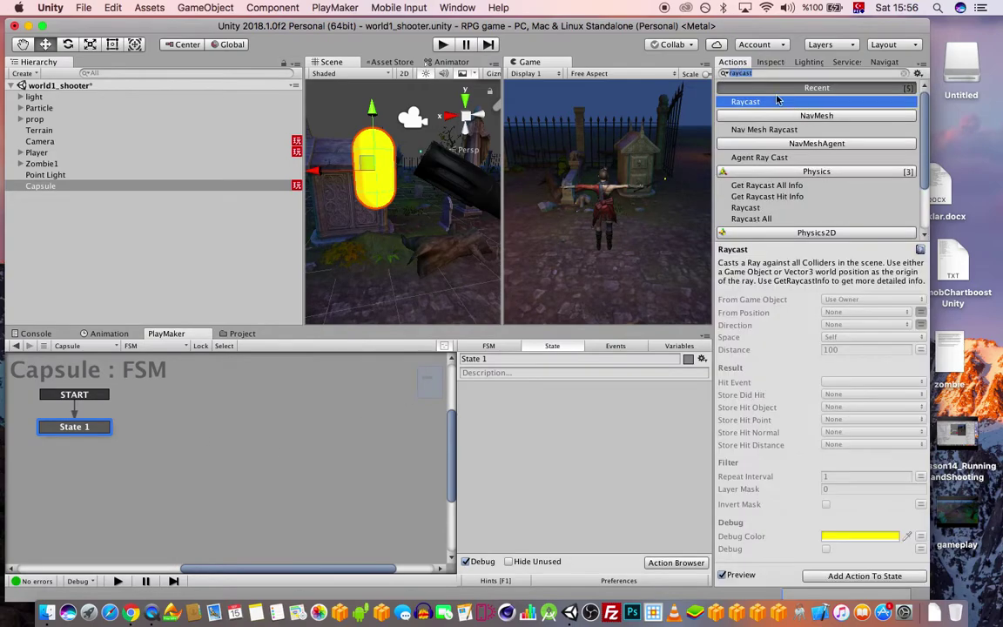
type("transla")
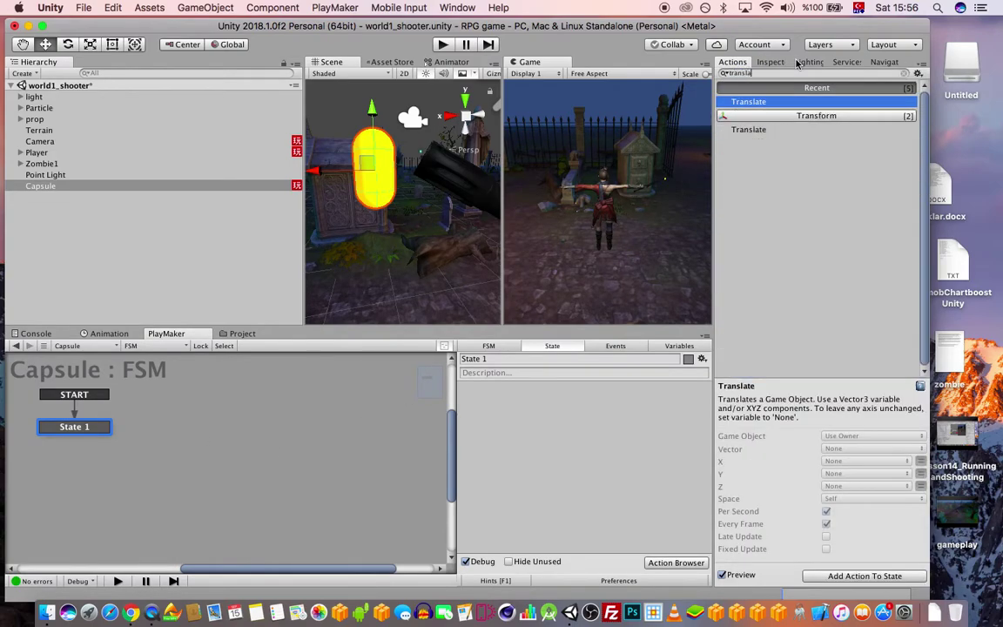
double_click(778, 103)
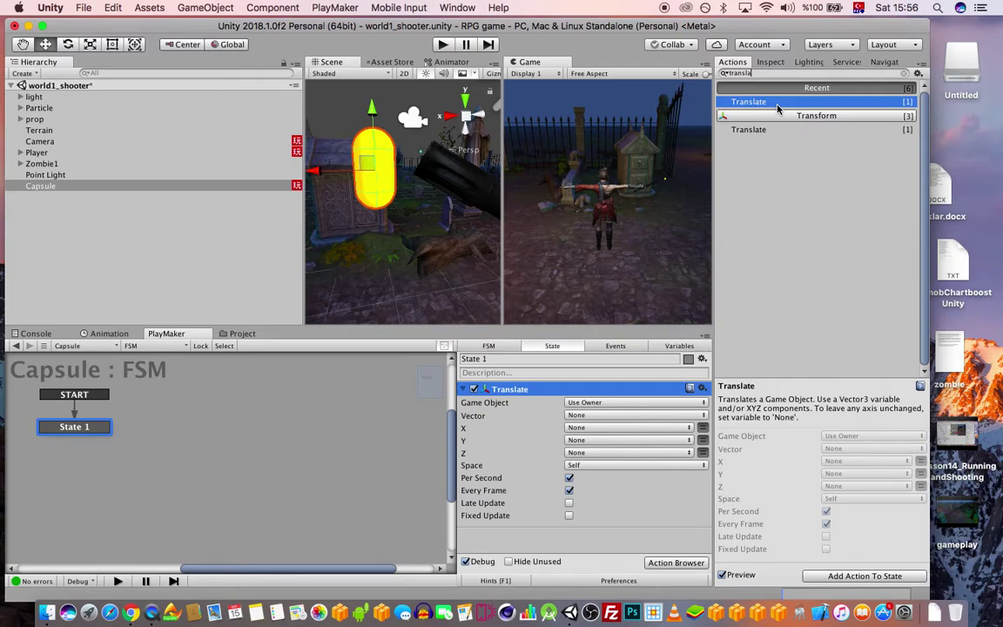
left_click(703, 452)
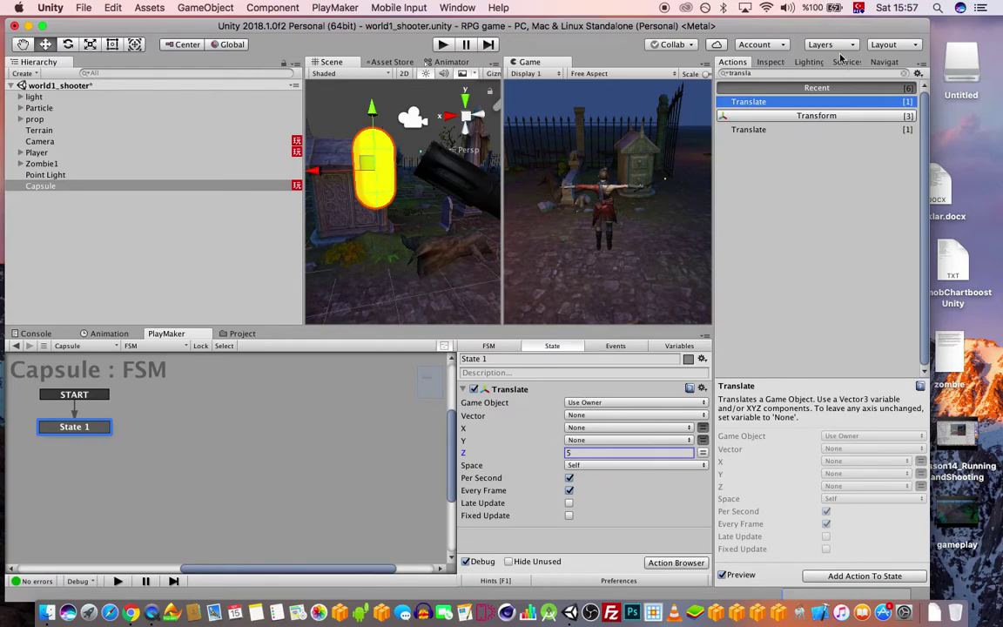
Find the Raycast action and add it to State 1 alongside Translate.
left_click(781, 73)
type("raycast")
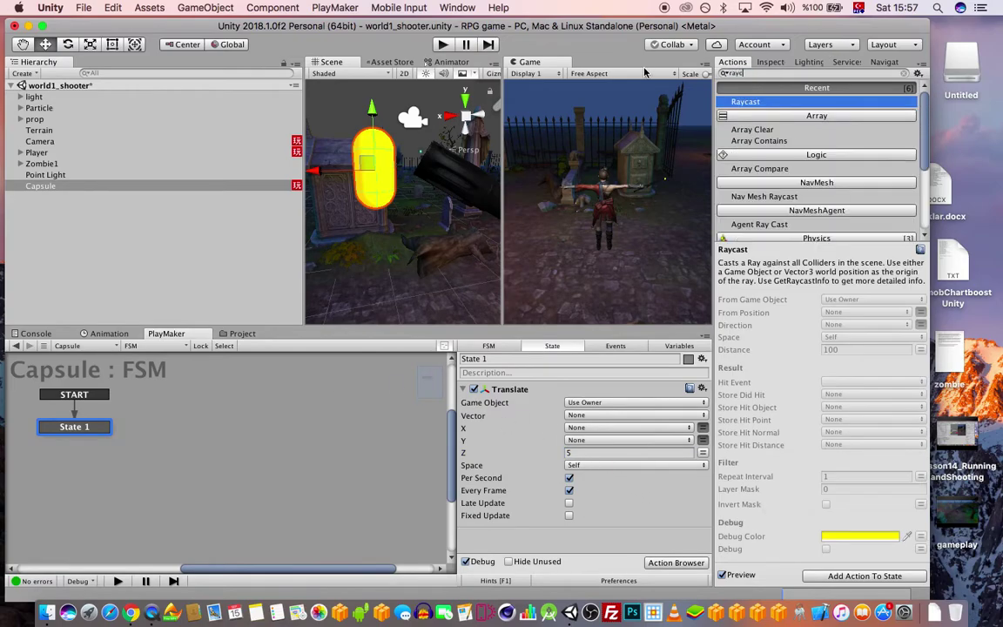
double_click(748, 101)
Set the Raycast direction's Z component to 1 and its distance to 0.9.
scroll(545, 383, "up", 10)
scroll(584, 425, "down", 5)
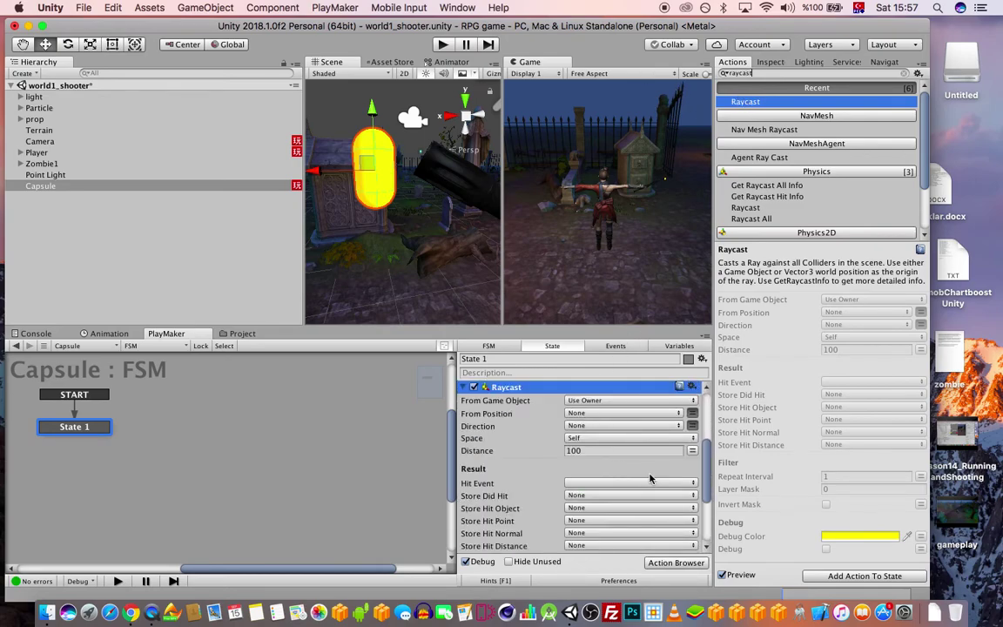
left_click(692, 427)
left_click(660, 427)
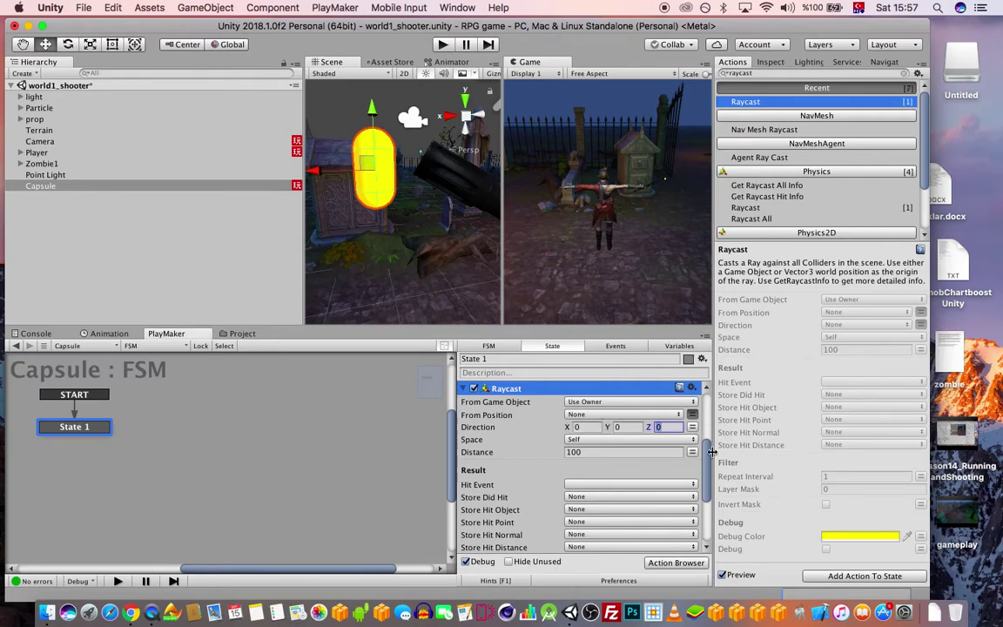
type("1")
left_click(602, 453)
type("0.9")
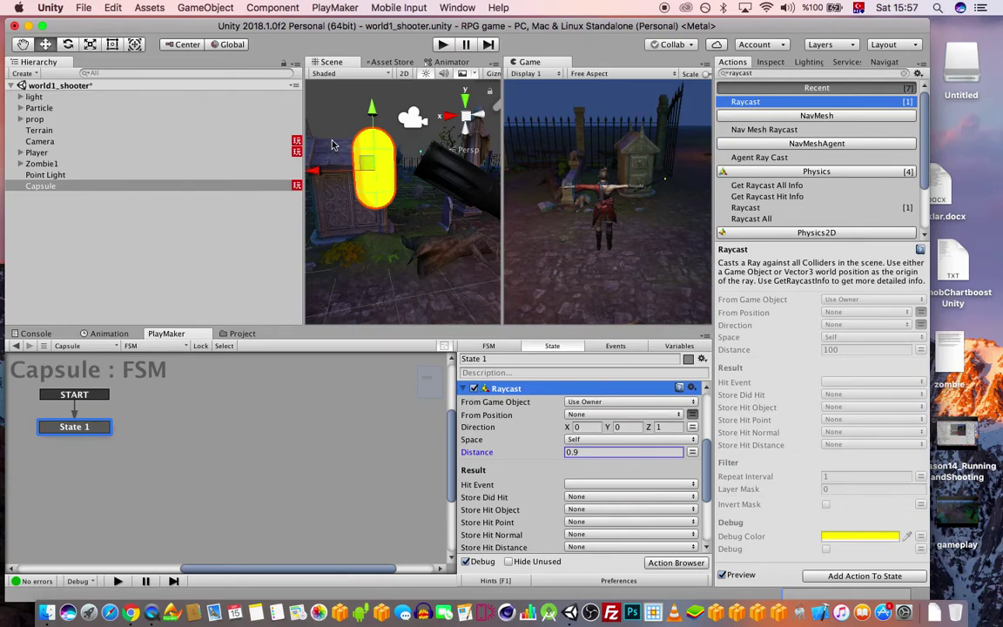
Create a new hit event named "If hit object" for the Raycast and add it as a transition on State 1.
left_click(593, 484)
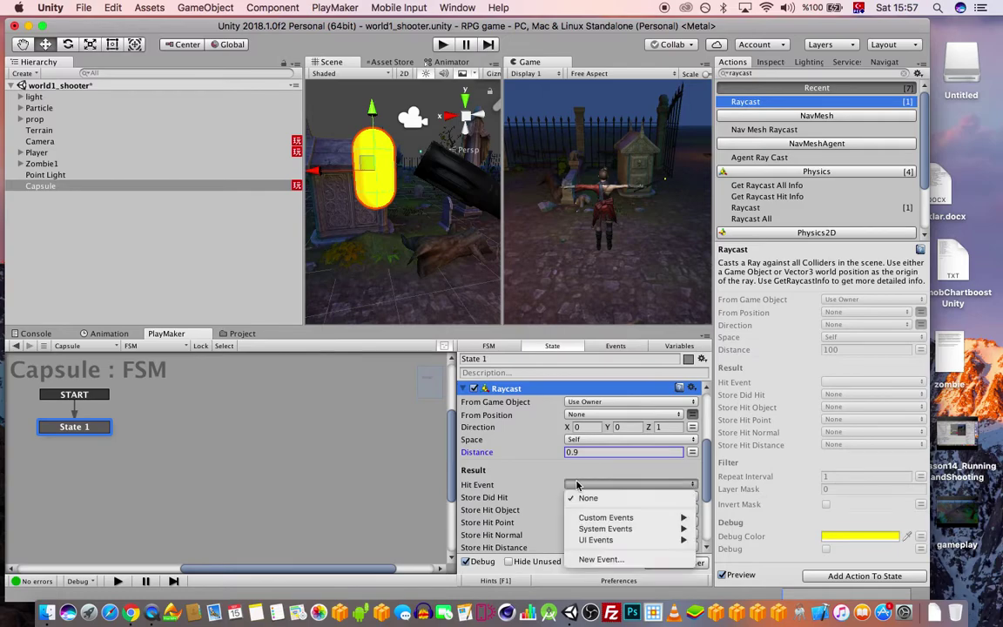
left_click(599, 560)
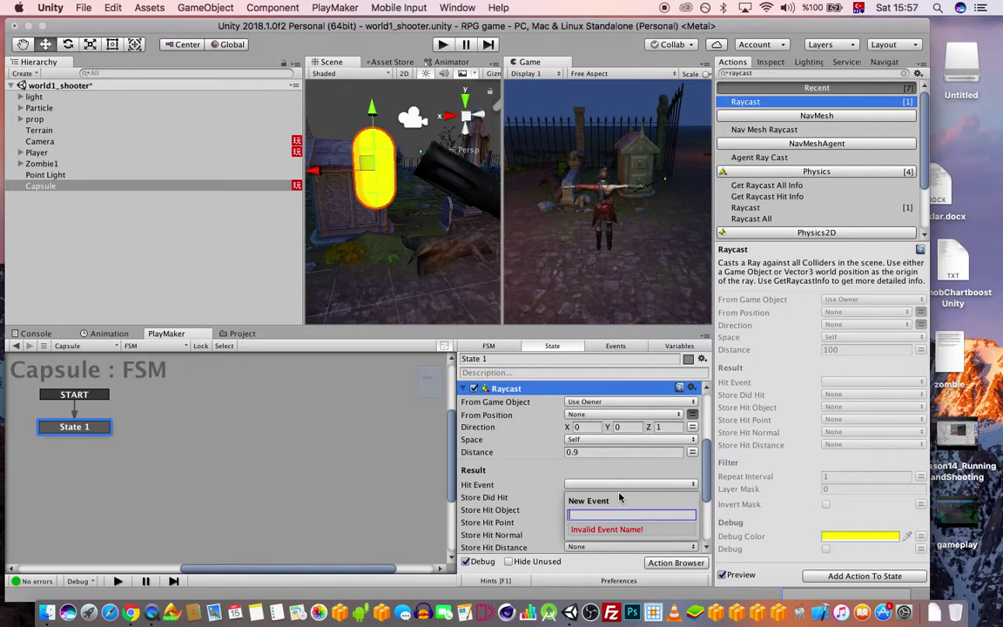
type("If hit obje")
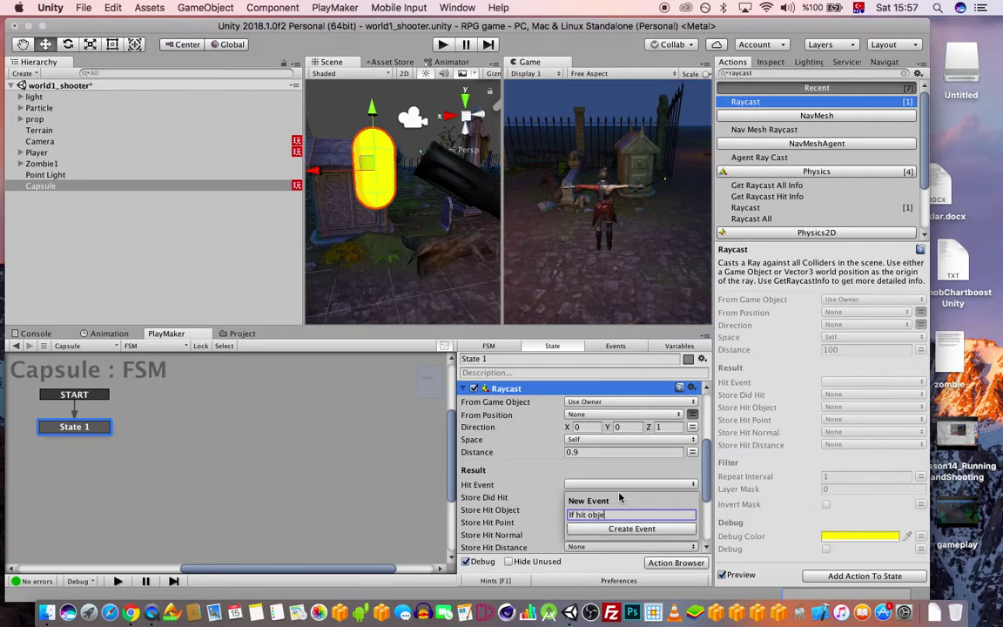
type("ct")
key("Return")
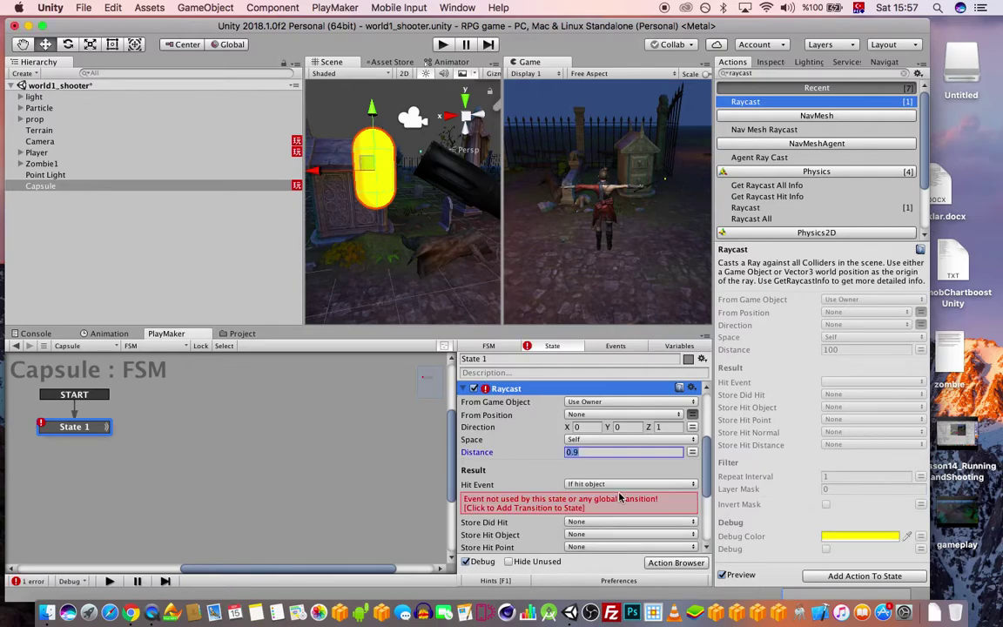
left_click(619, 501)
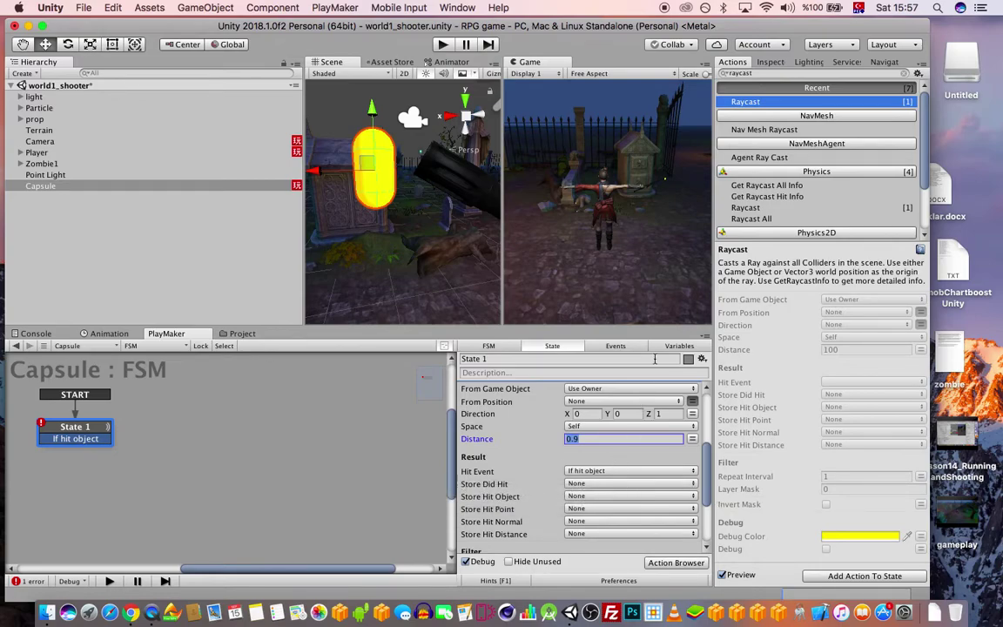
Create an FSM variable named objecthit of type GameObject.
left_click(662, 345)
left_click(571, 563)
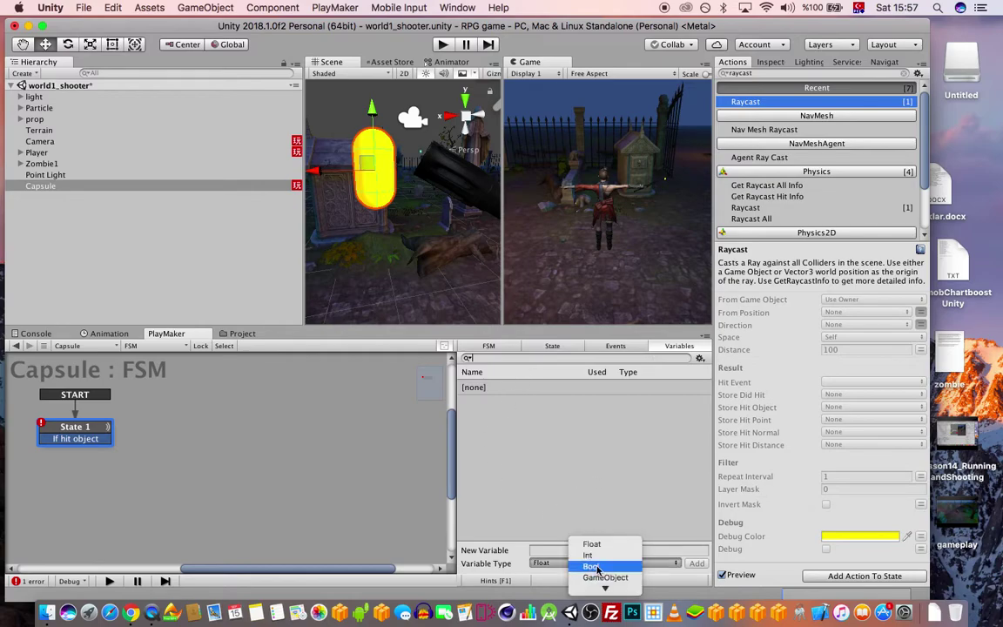
left_click(608, 522)
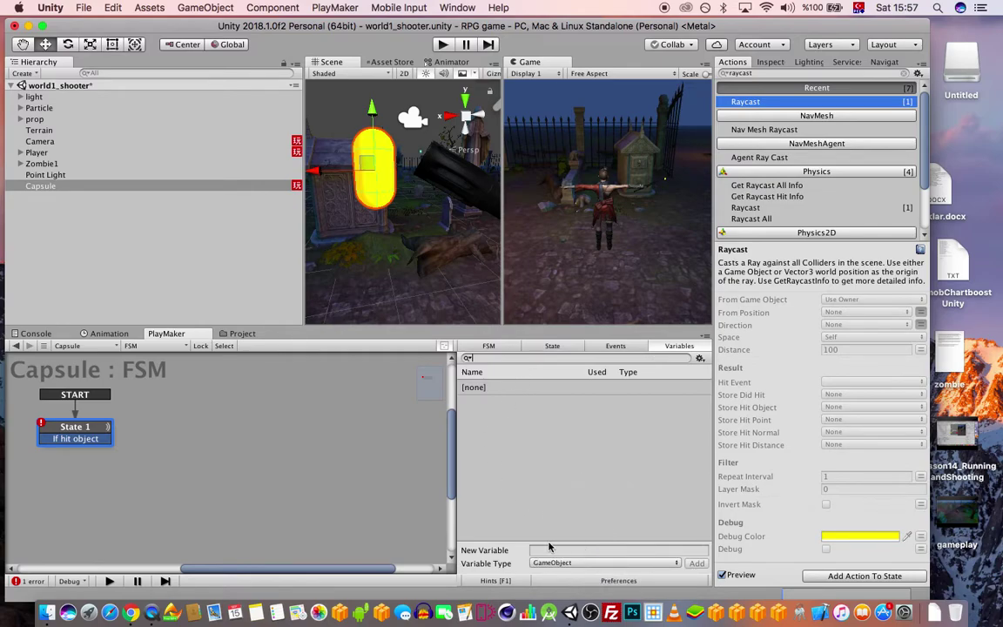
left_click(600, 551)
type("objecthi")
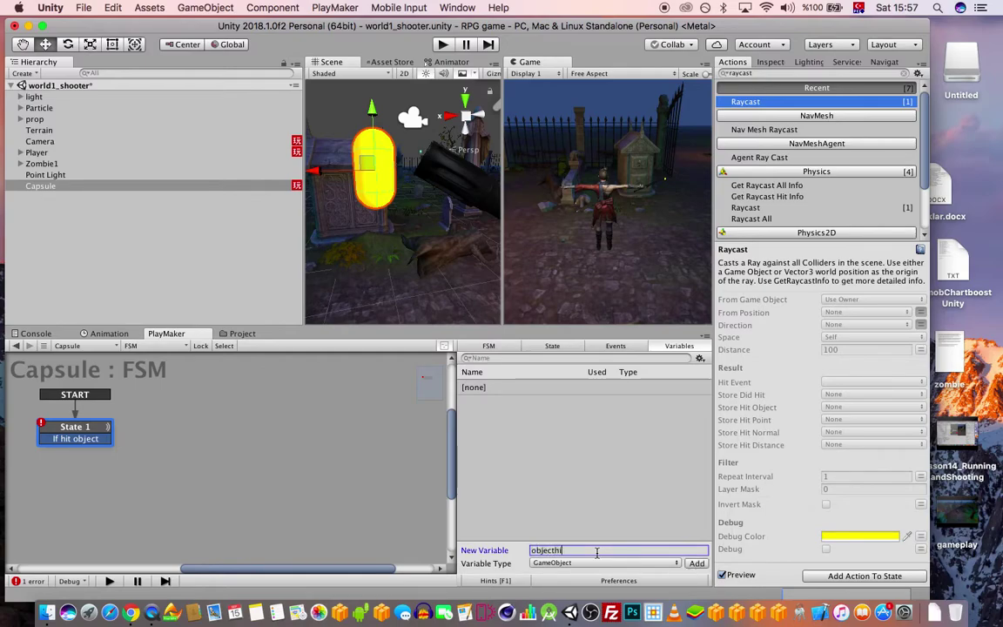
key("Return")
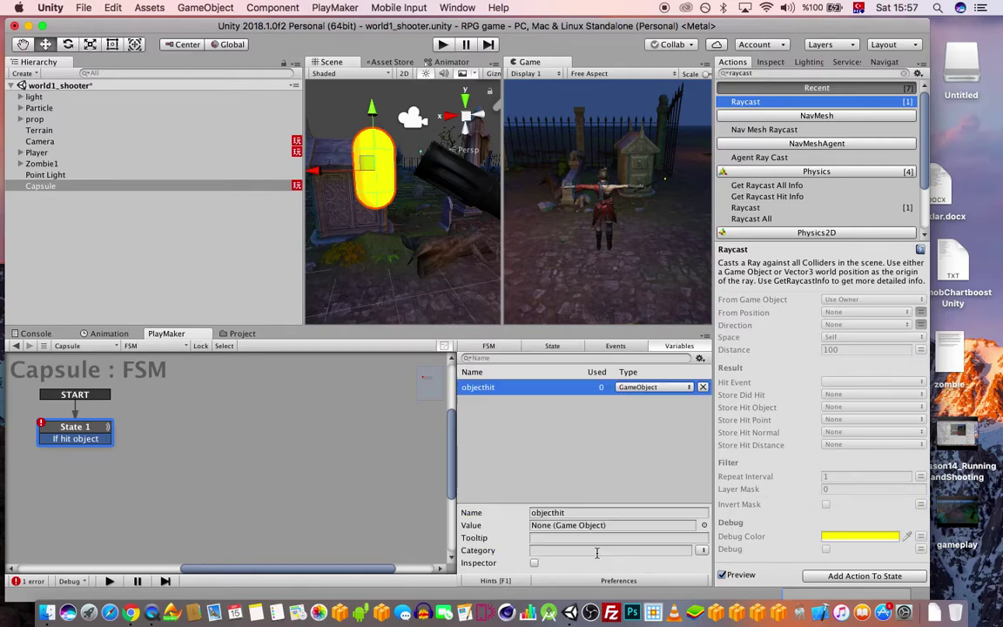
Store the Raycast's hit object in the objecthit variable and enable the action's Debug option.
left_click(540, 347)
left_click(634, 496)
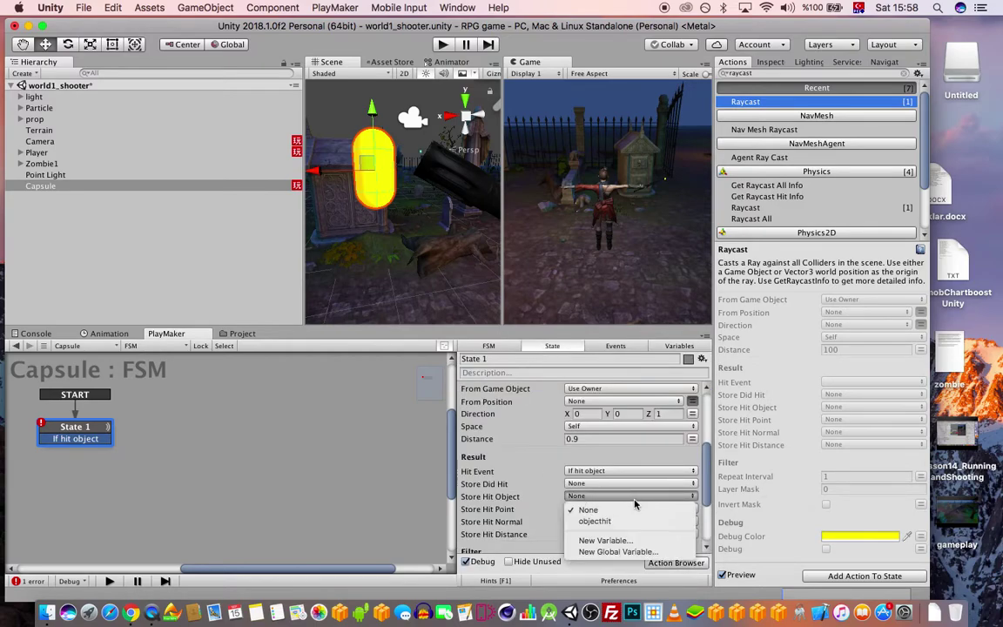
left_click(595, 520)
scroll(561, 480, "down", 2)
scroll(540, 449, "down", 1)
scroll(522, 453, "down", 1)
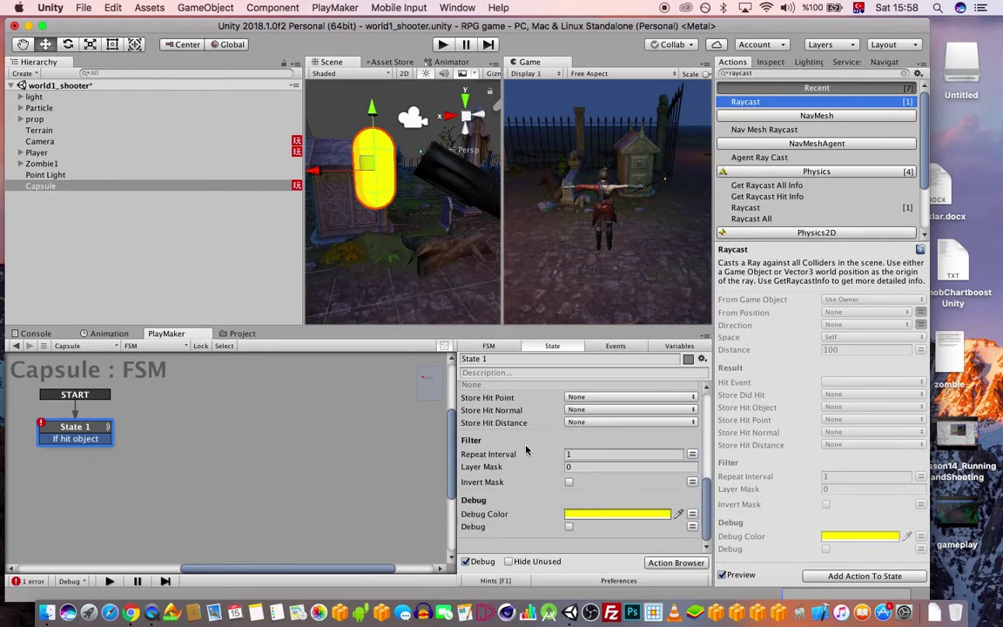
left_click(571, 528)
Add a second state to the capsule's FSM and link State 1's "If hit object" transition to it.
right_click(164, 398)
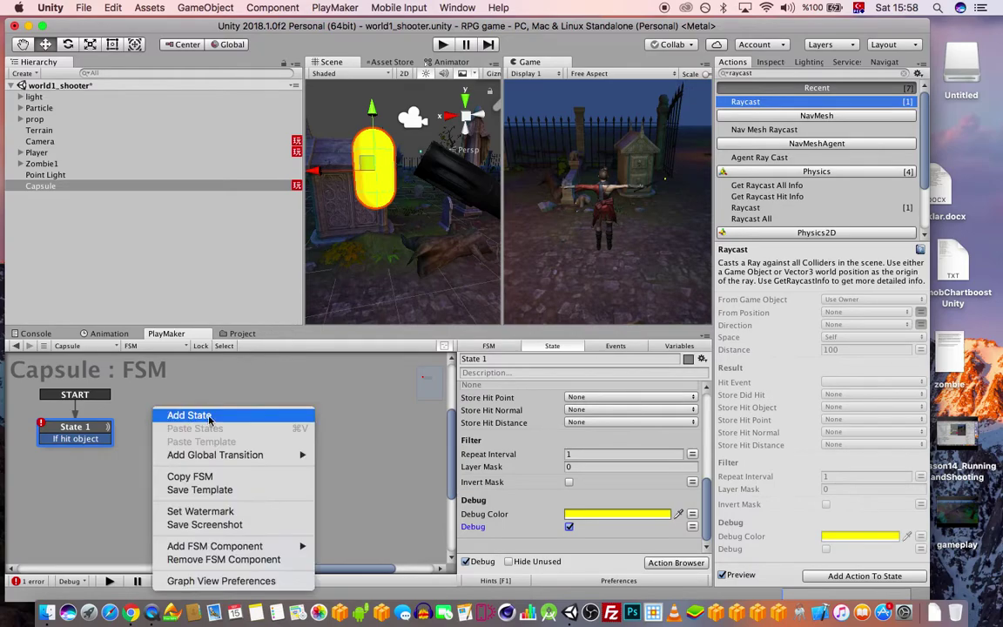
left_click(150, 434)
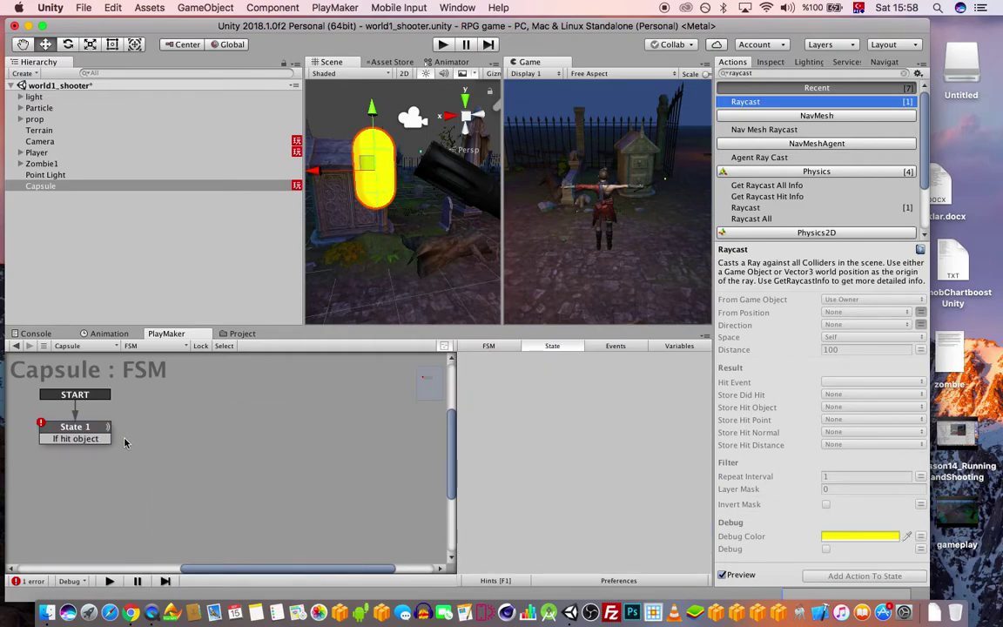
left_click_drag(102, 439, 196, 426)
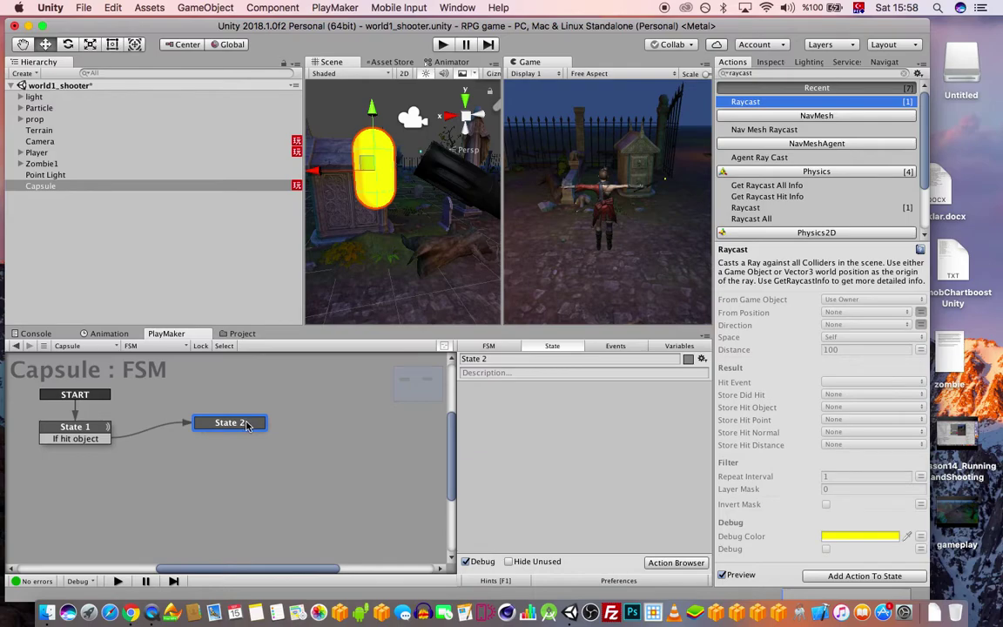
Rename the capsule FSM's State 2 to collideenemy.
left_click(475, 358)
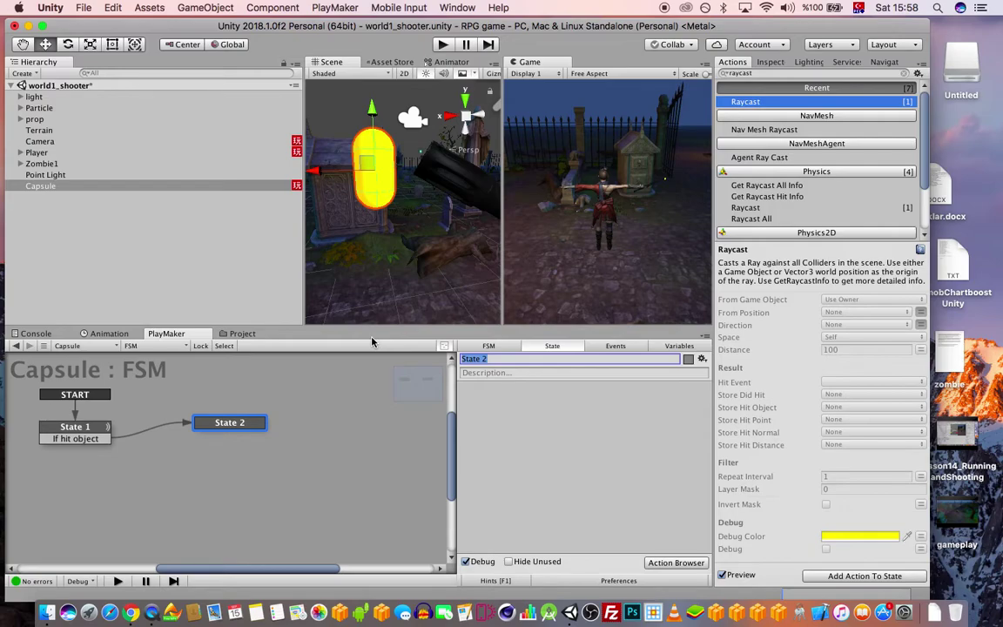
type("enem")
key("BackSpace")
key("BackSpace")
key("BackSpace")
key("BackSpace")
type("collideenemy")
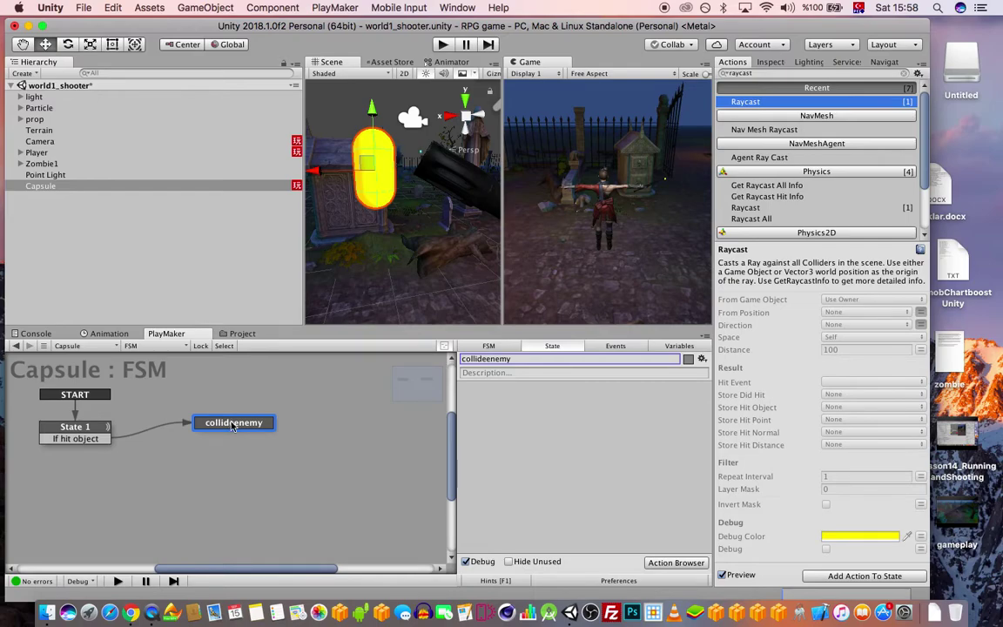
Add a Game Object Compare Tag action to the collideenemy state and set its Game Object to the objecthit variable.
left_click_drag(773, 73, 622, 64)
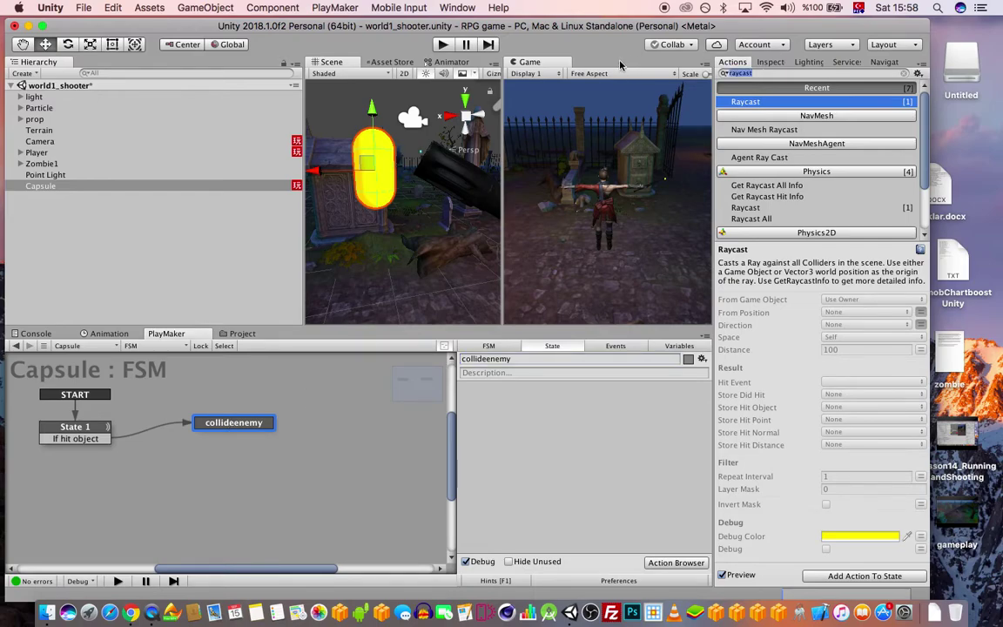
type("game object")
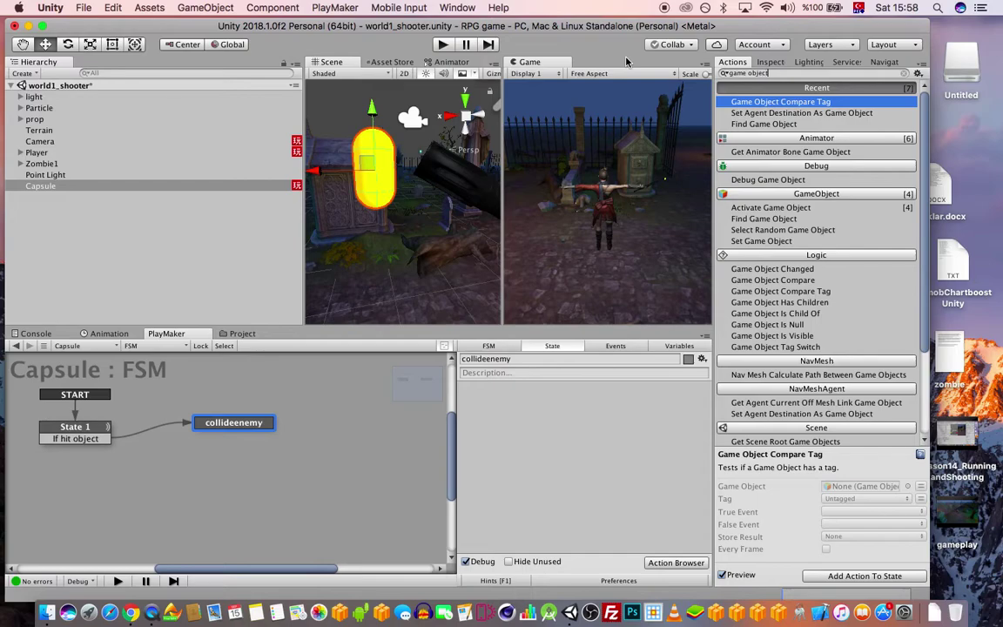
type(" comp")
double_click(781, 102)
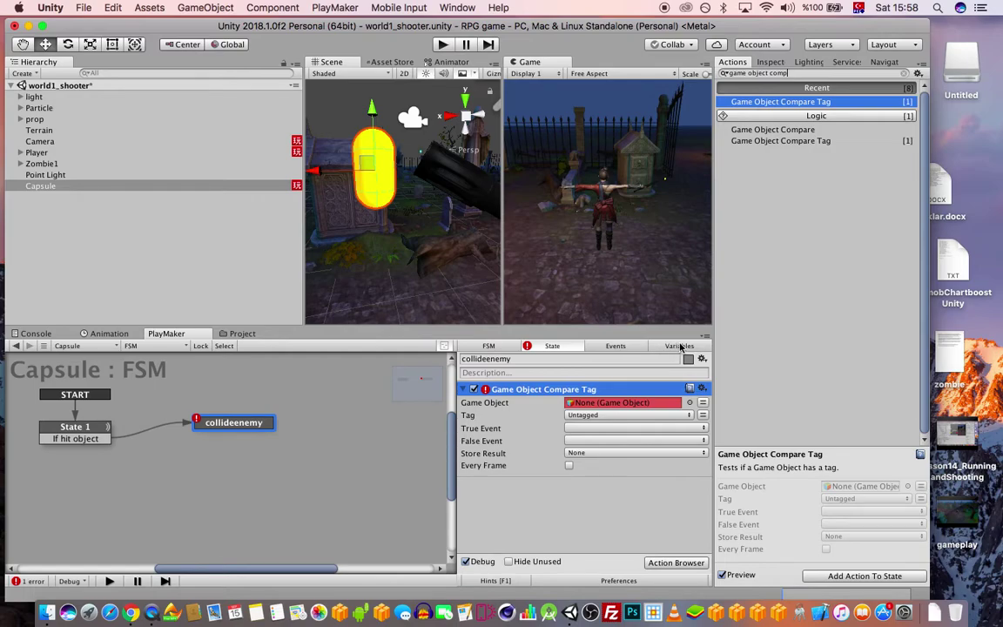
left_click(703, 402)
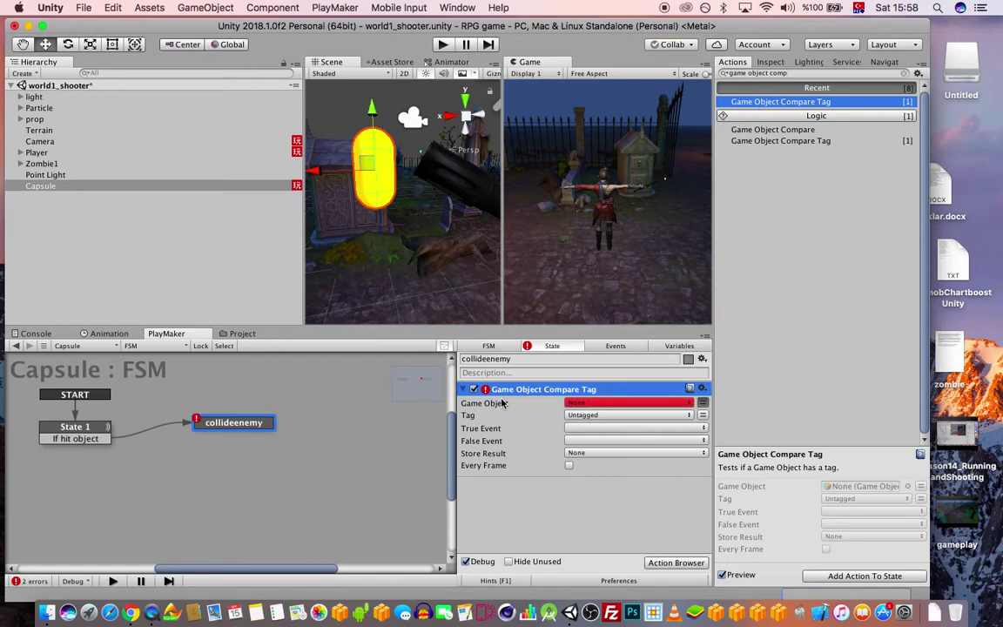
left_click(580, 404)
left_click(579, 424)
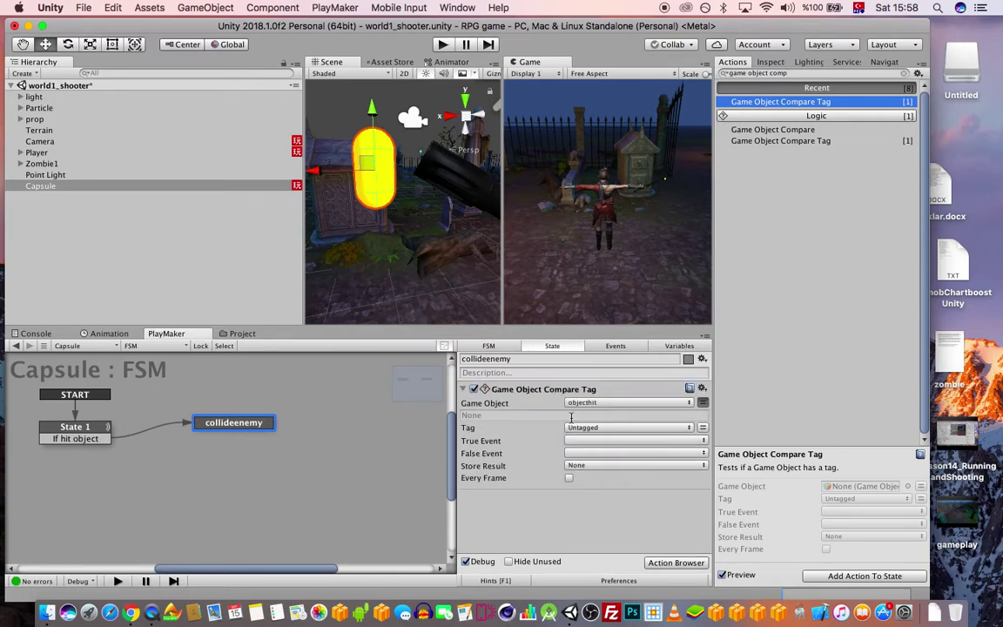
left_click(676, 346)
left_click(570, 346)
left_click(612, 426)
left_click(503, 431)
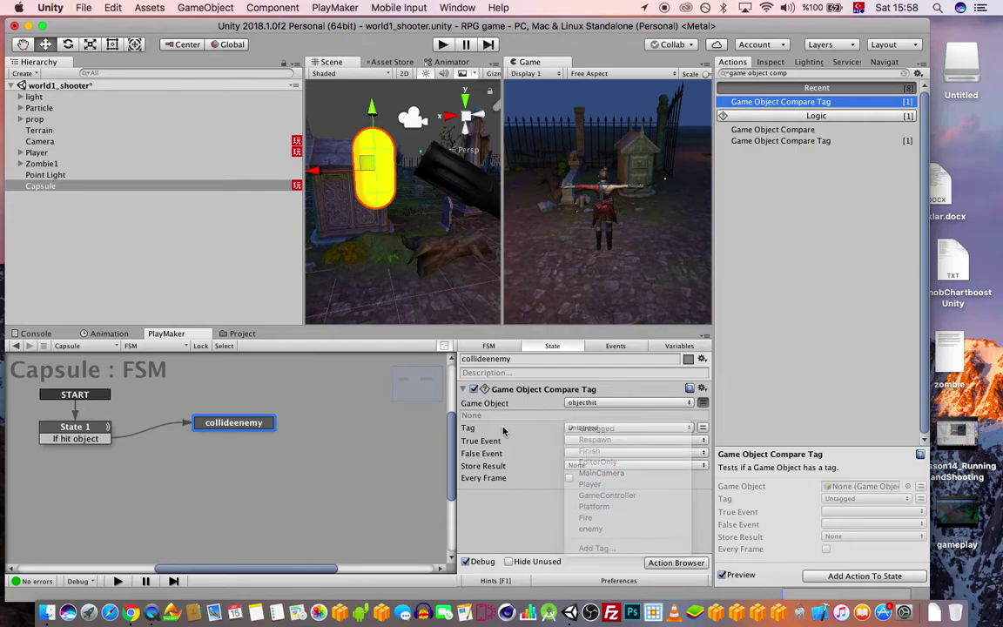
Select the Zombie1 parent object and add a new tag named enemygame to the project's tag list.
scroll(368, 207, "down", 5)
scroll(389, 221, "down", 5)
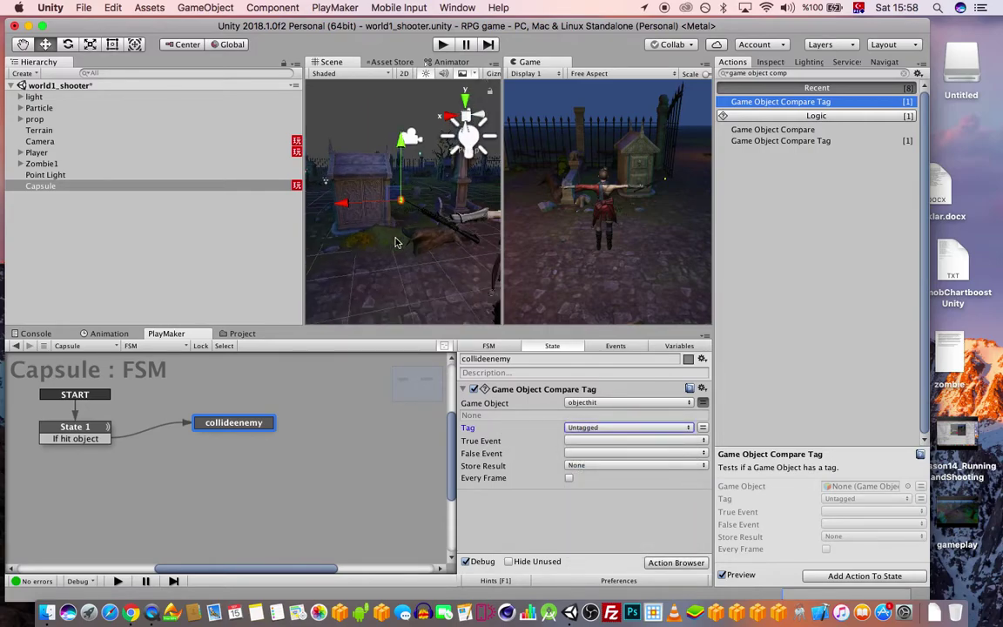
scroll(364, 217, "down", 10)
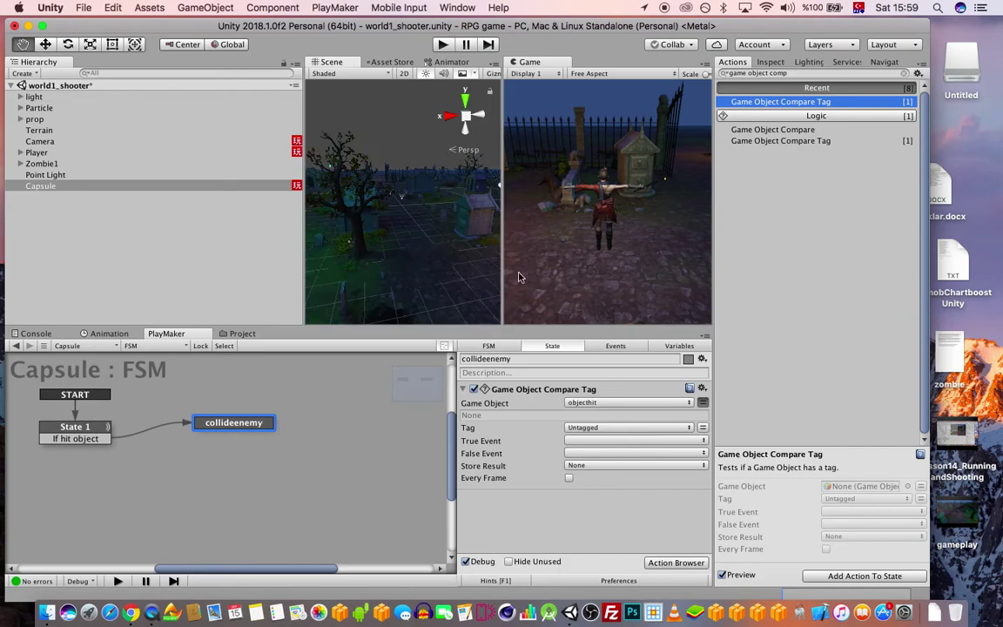
left_click_drag(443, 264, 401, 227, "alt")
left_click(446, 219)
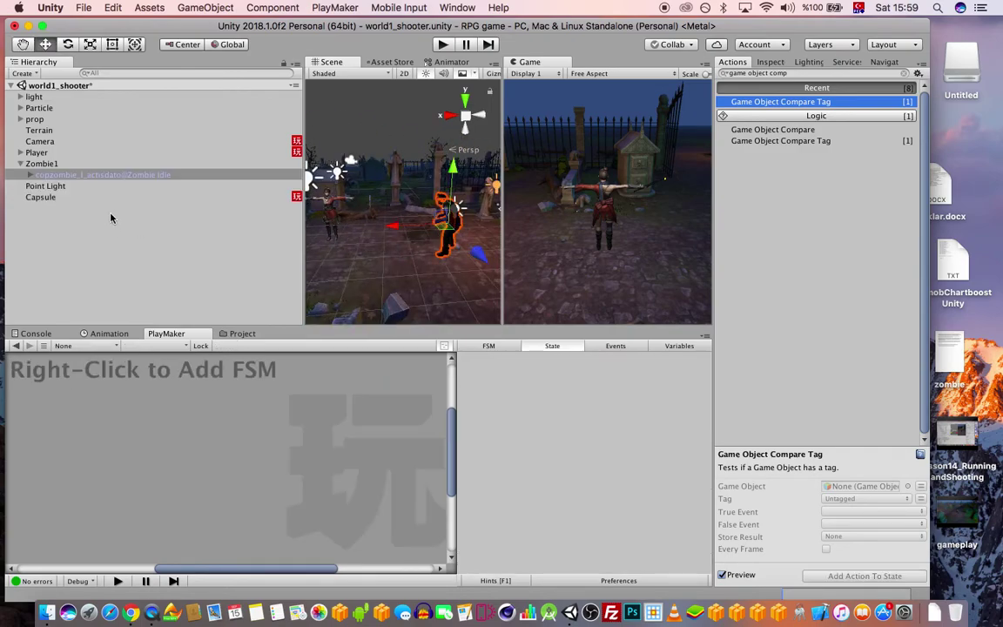
left_click(42, 164)
left_click(20, 164)
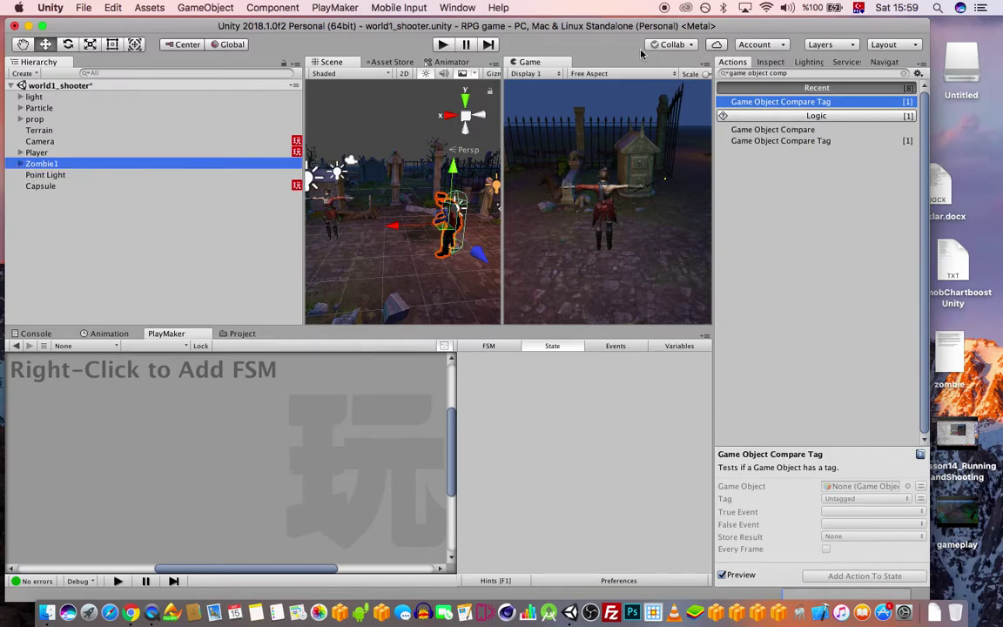
left_click(771, 62)
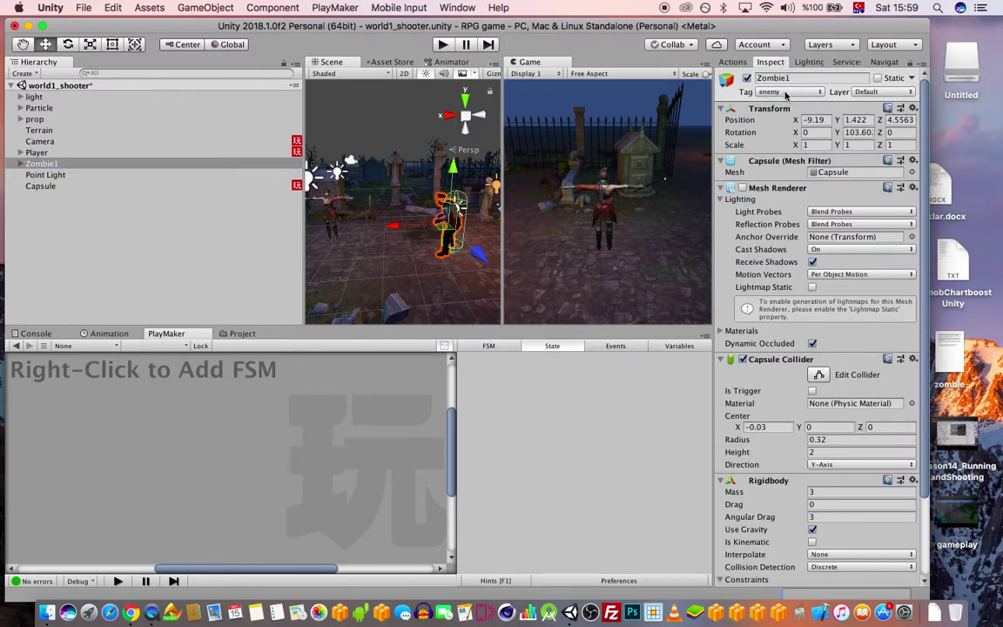
left_click(788, 92)
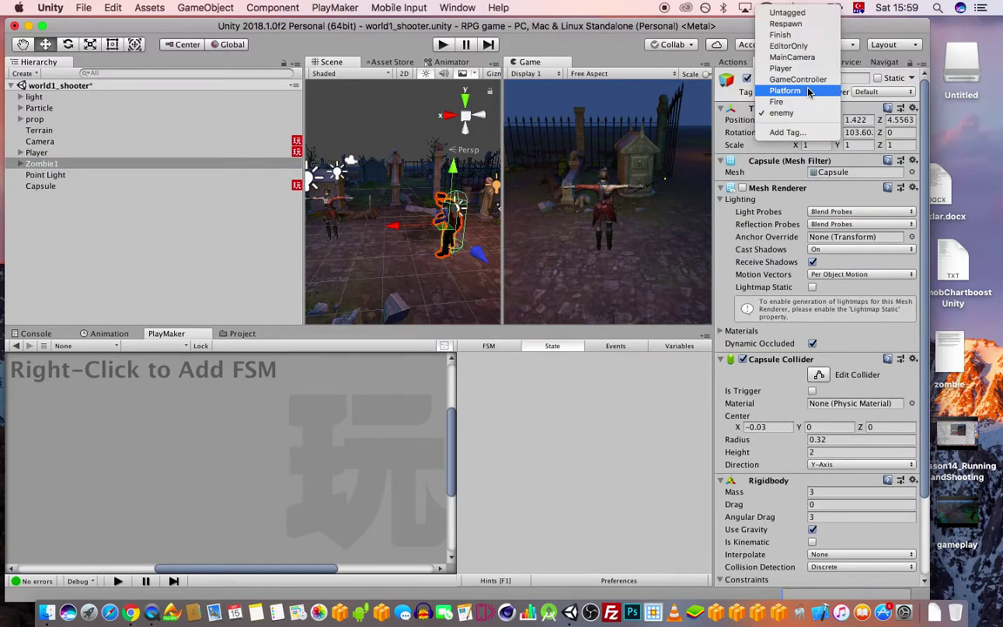
left_click(783, 132)
left_click(898, 164)
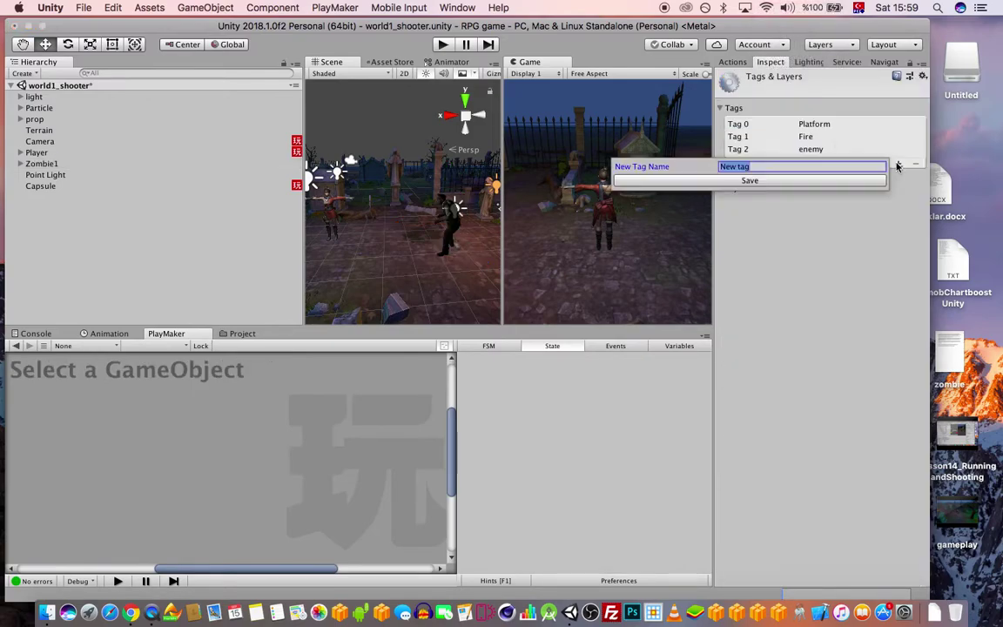
type("e")
key("Return")
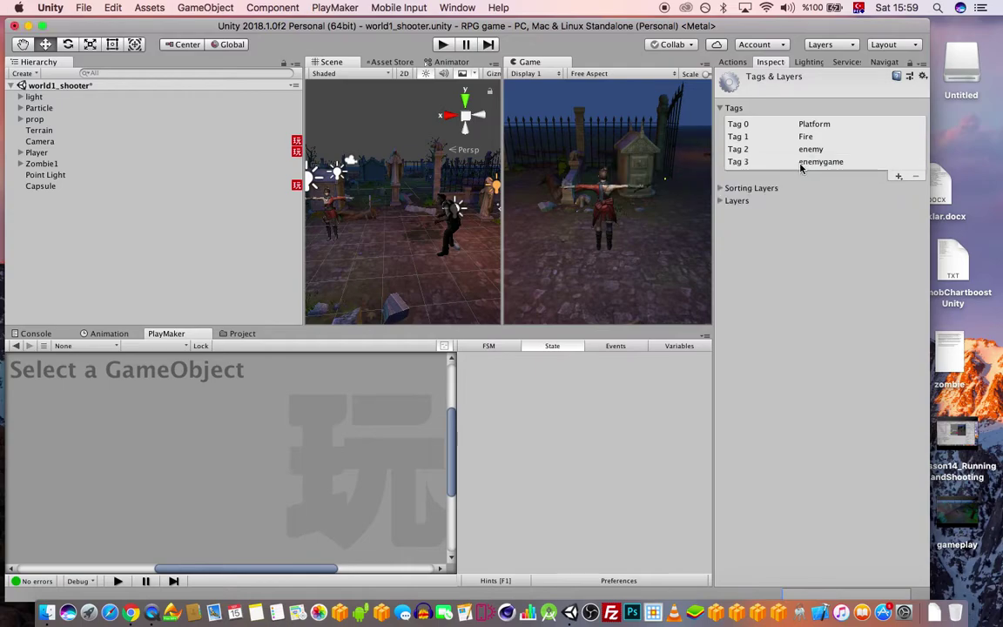
Assign the enemygame tag to Zombie1.
left_click(732, 61)
left_click(69, 163)
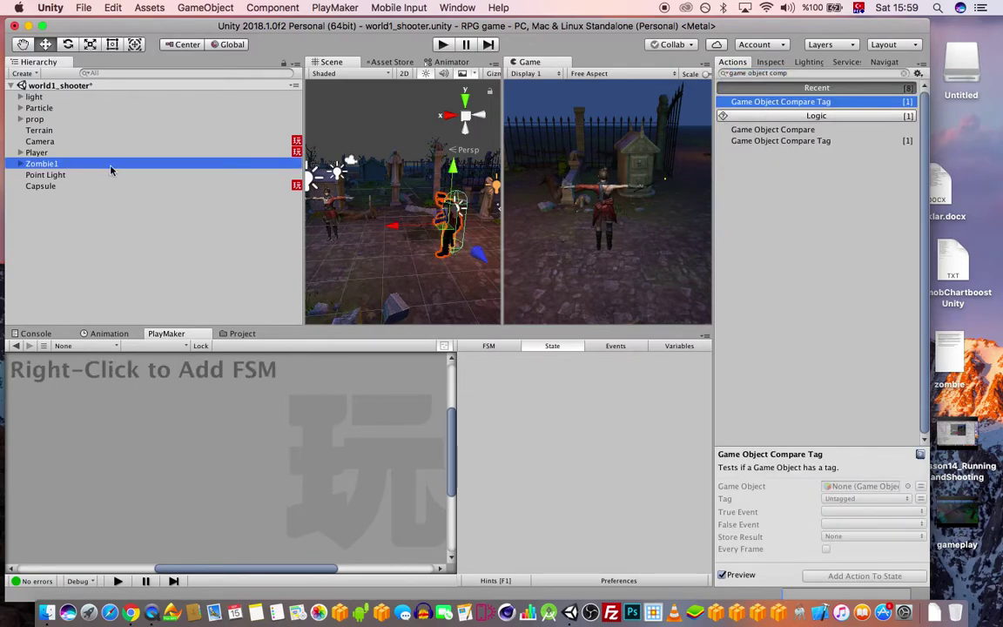
left_click(771, 62)
left_click(788, 92)
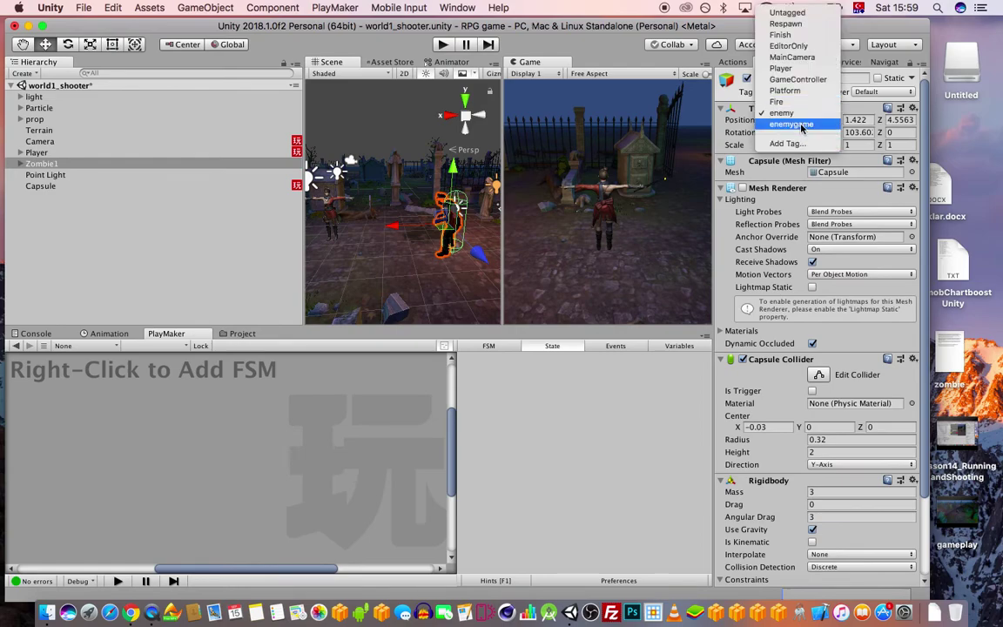
left_click(801, 126)
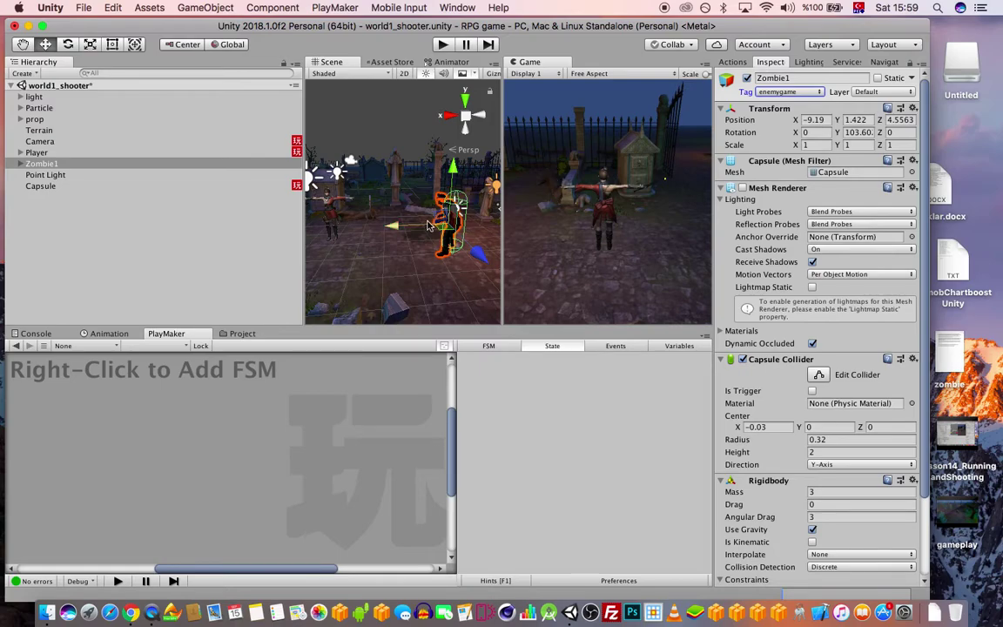
Set the tag compared by the capsule's Game Object Compare Tag action to enemygame.
left_click(74, 187)
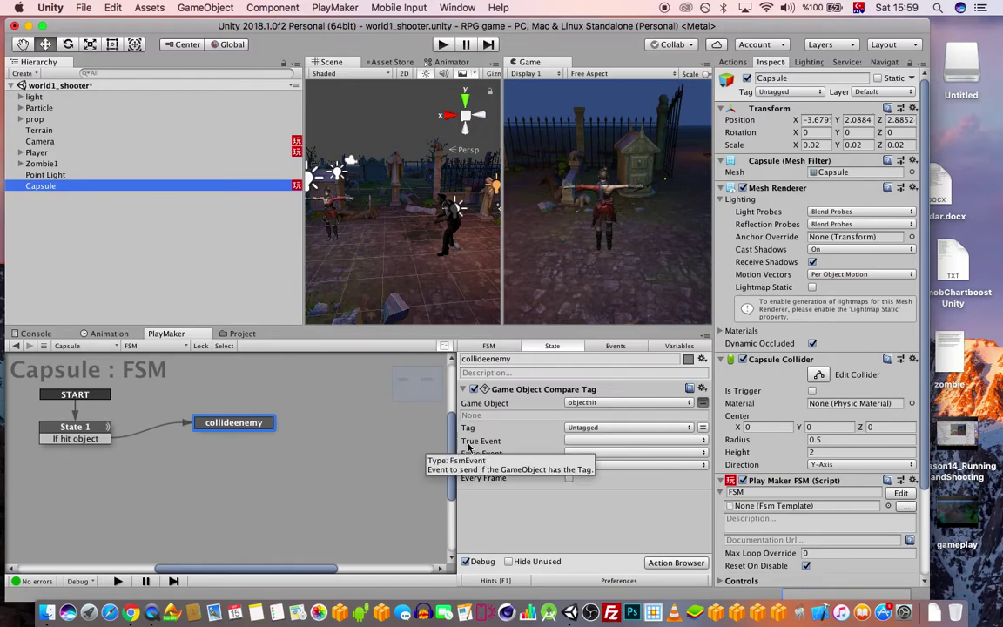
left_click(610, 427)
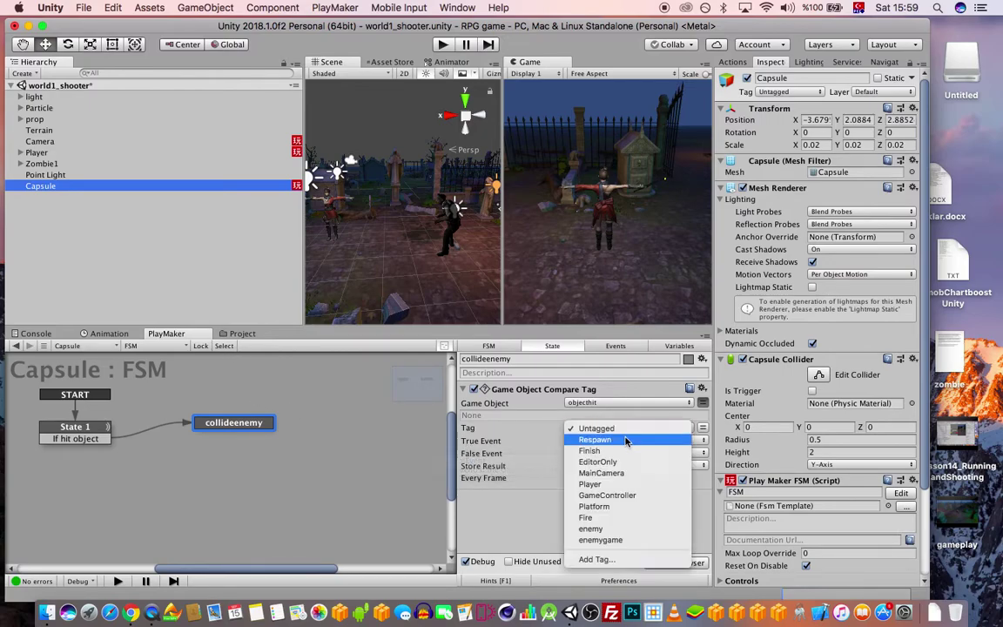
left_click(600, 540)
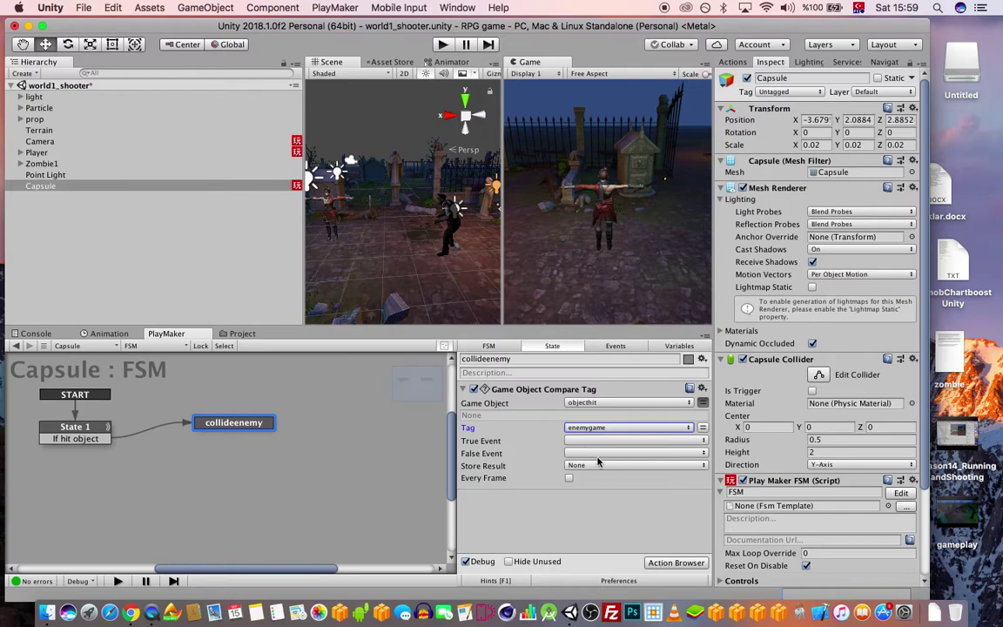
Create a new True Event named hitenemy for the tag comparison and add it as a transition on collideenemy.
left_click(609, 441)
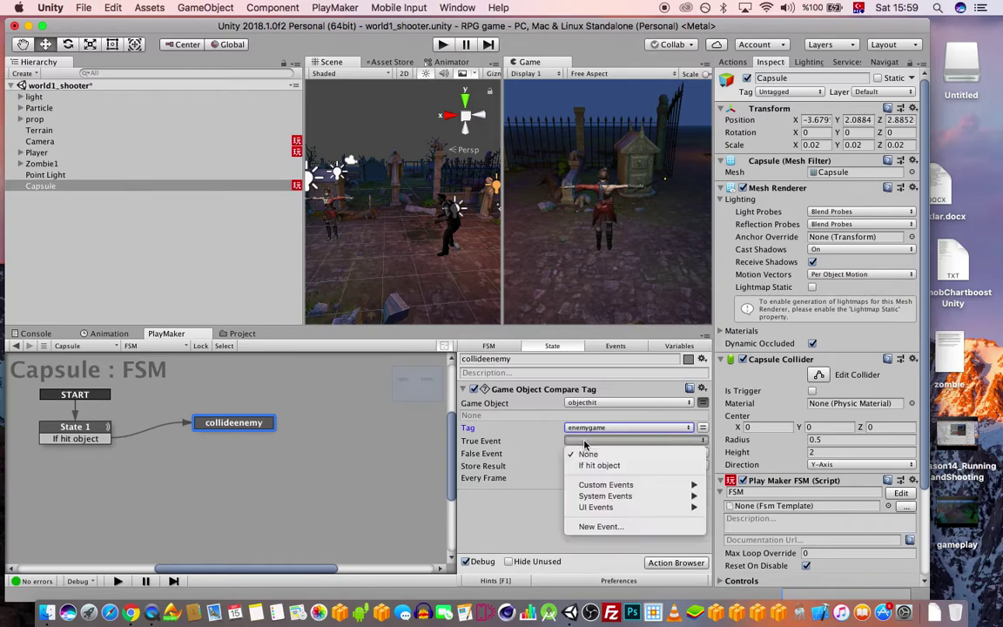
left_click(632, 526)
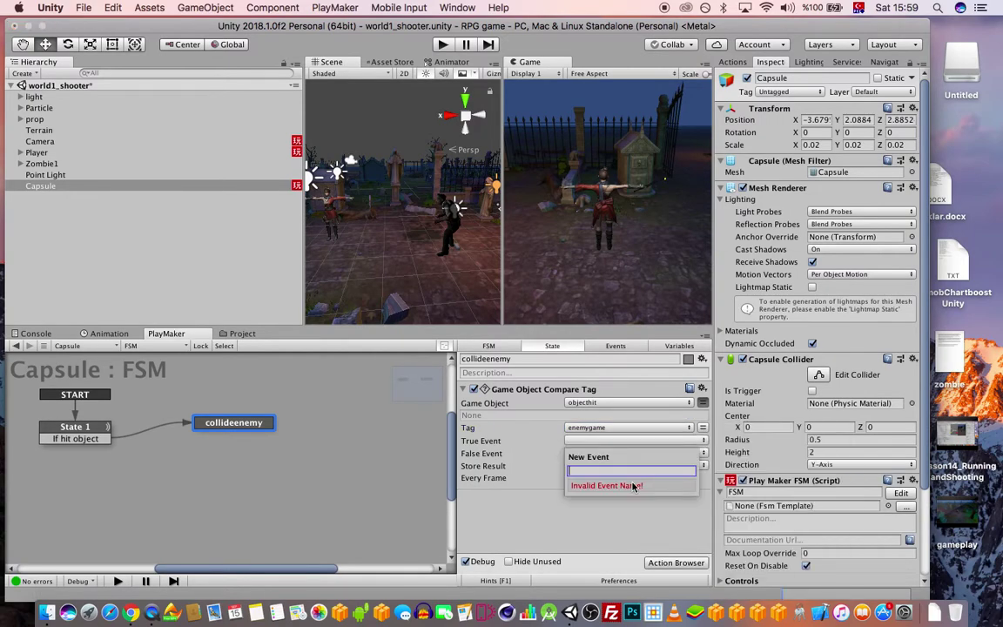
type("hitenemy")
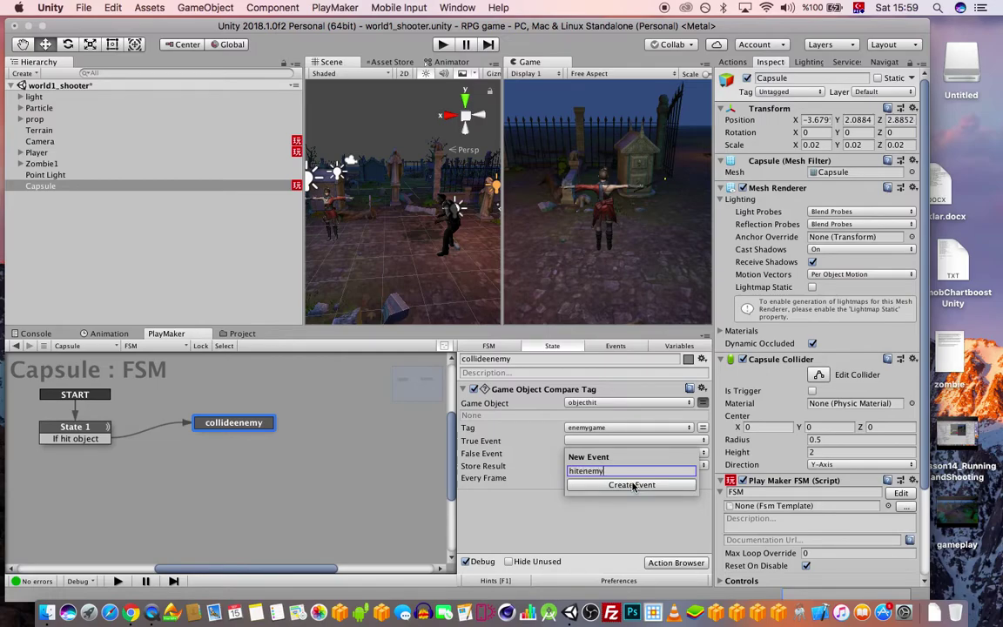
left_click(632, 485)
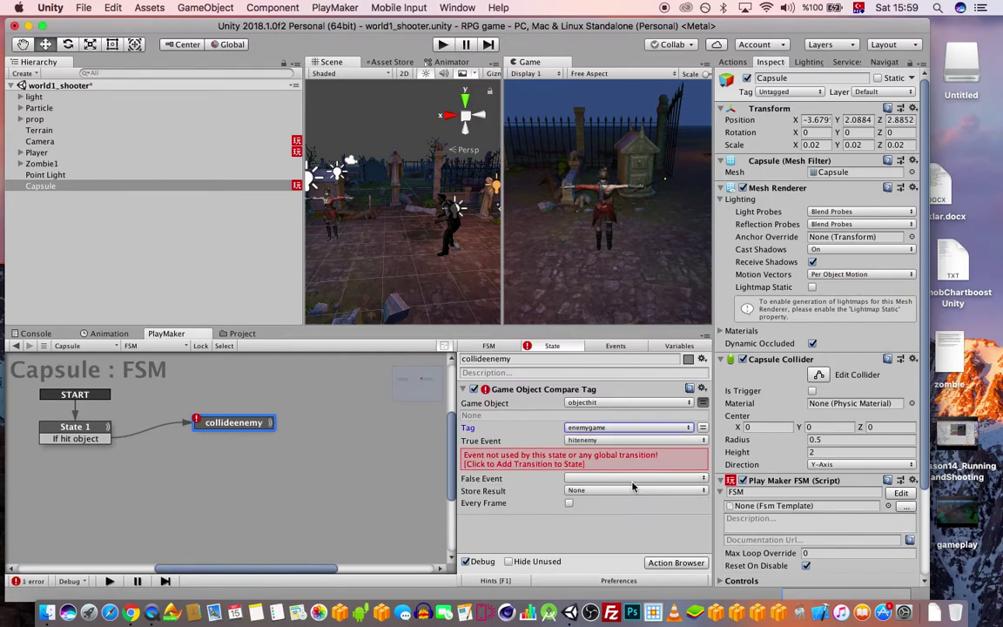
left_click(559, 433)
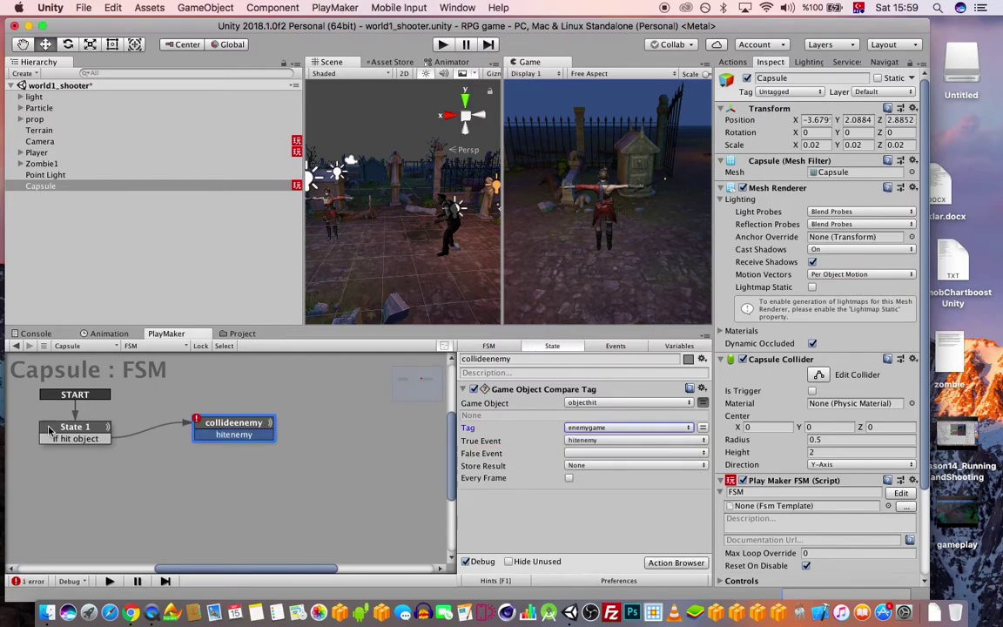
Create a False Event named destroyself with its transition on collideenemy, and make the tag comparison run every frame.
left_click(592, 453)
left_click(600, 549)
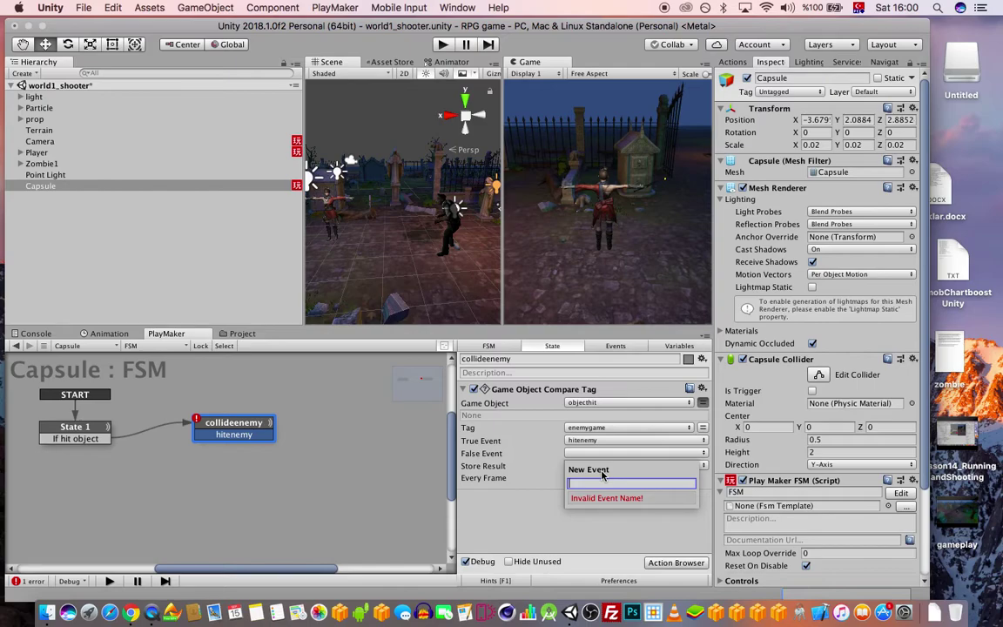
type("destroysel")
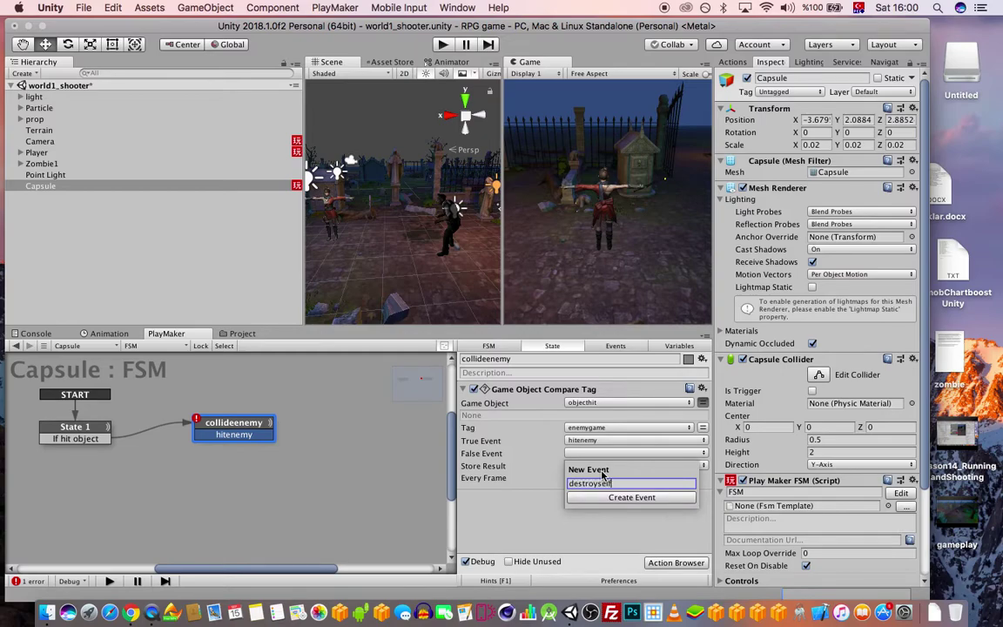
key("Return")
left_click(601, 475)
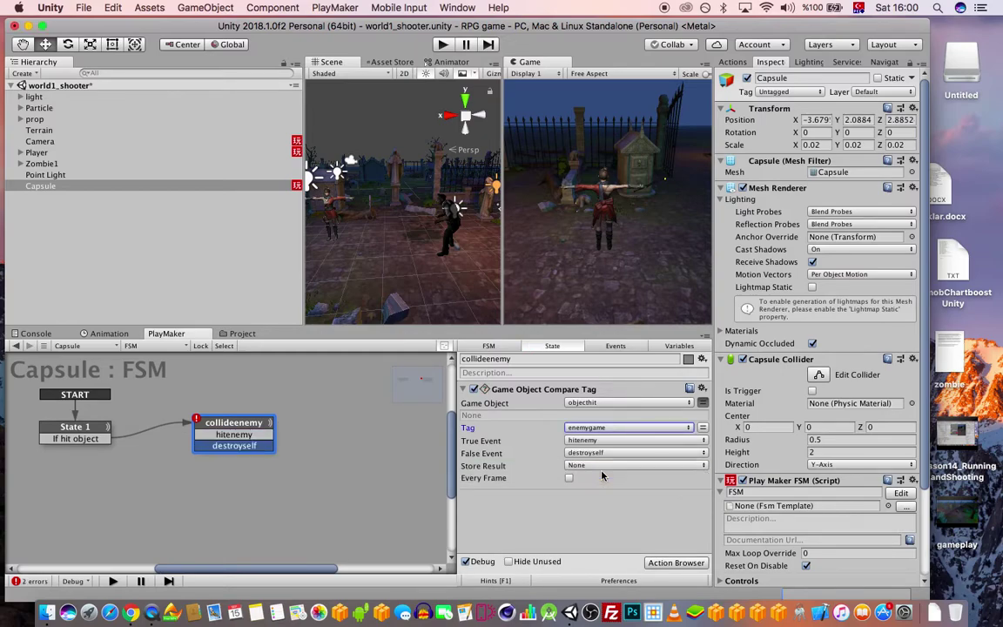
left_click(569, 478)
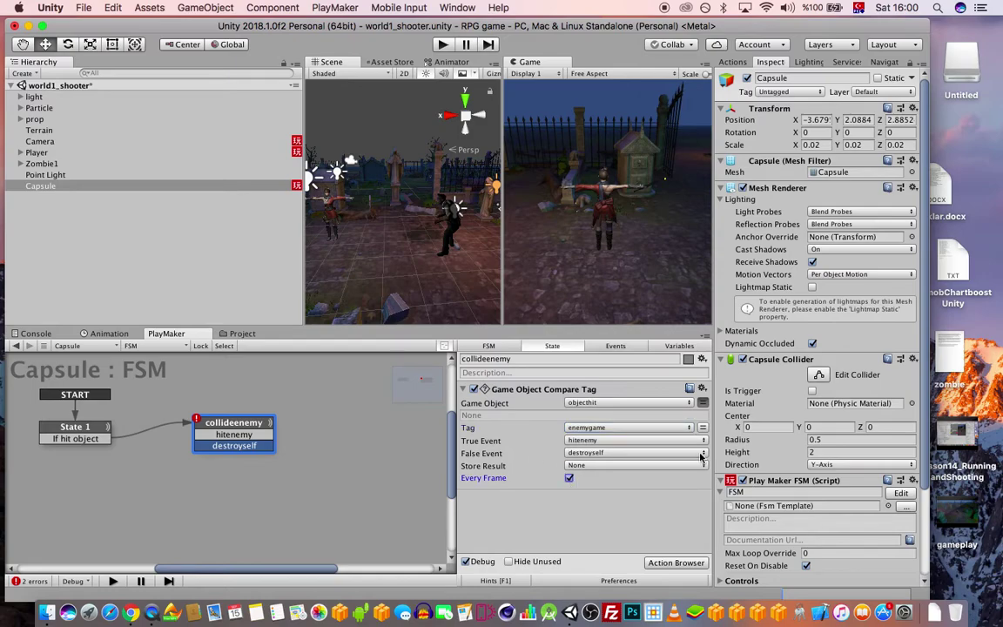
Add a new state named Damagingenemy beside collideenemy in the capsule's FSM.
right_click(329, 416)
left_click(358, 419)
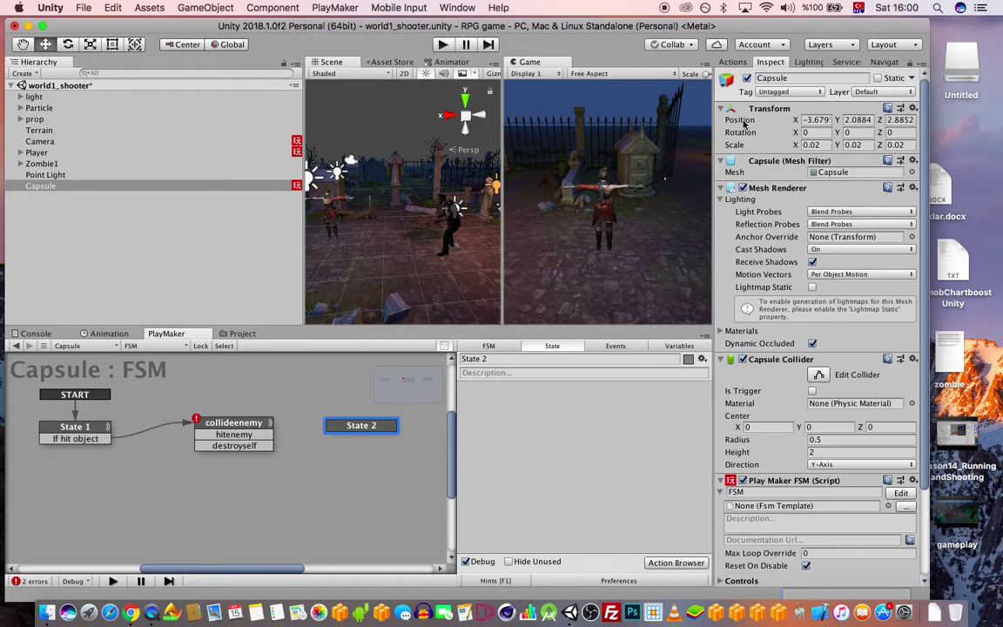
type("Damagingenemy")
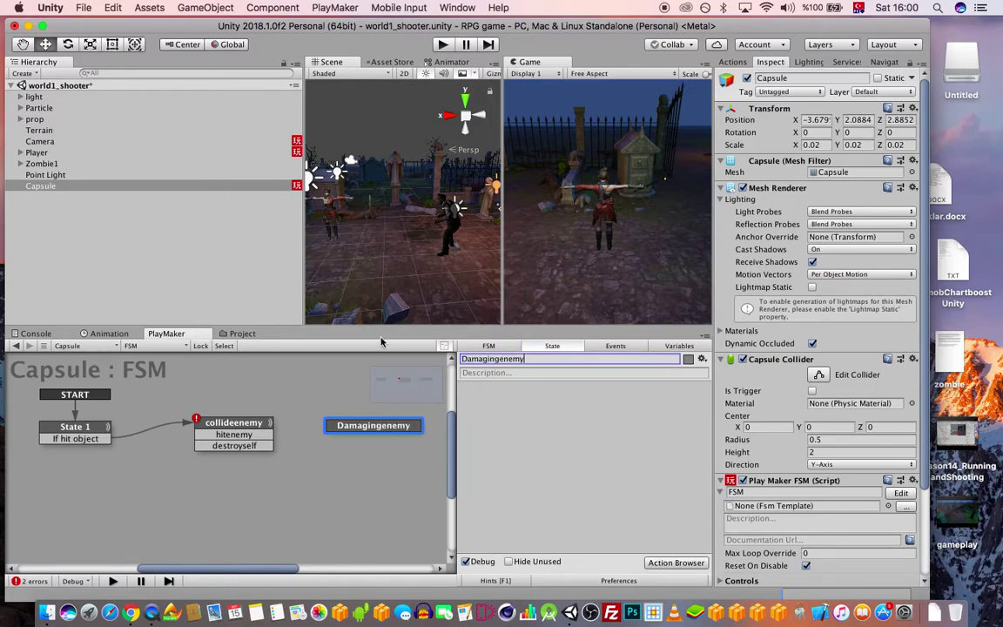
Review the tag comparison settings in collideenemy and the Raycast settings in State 1.
left_click(252, 429)
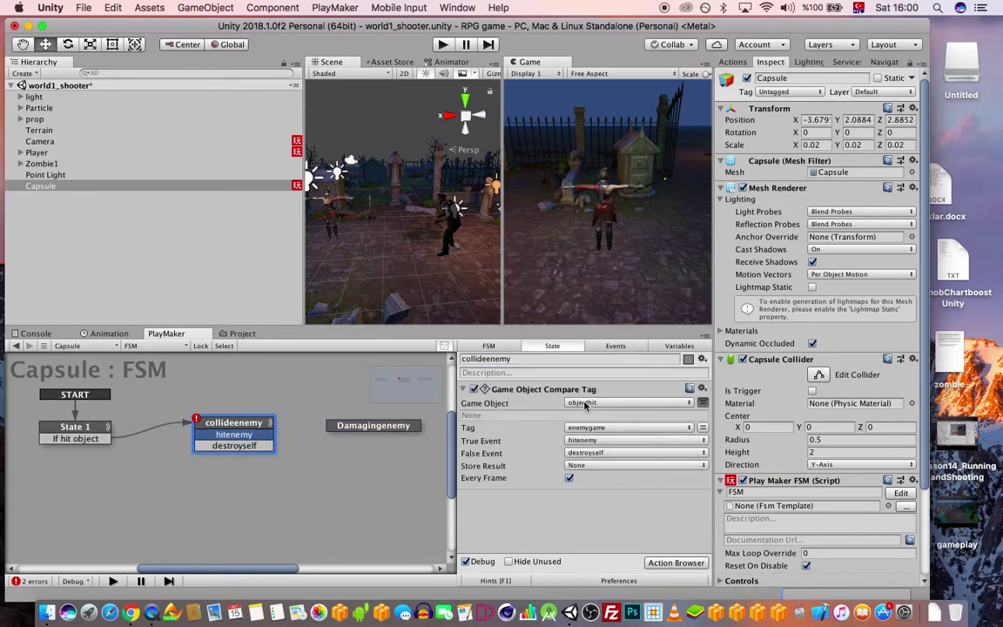
left_click(75, 427)
scroll(609, 460, "down", 2)
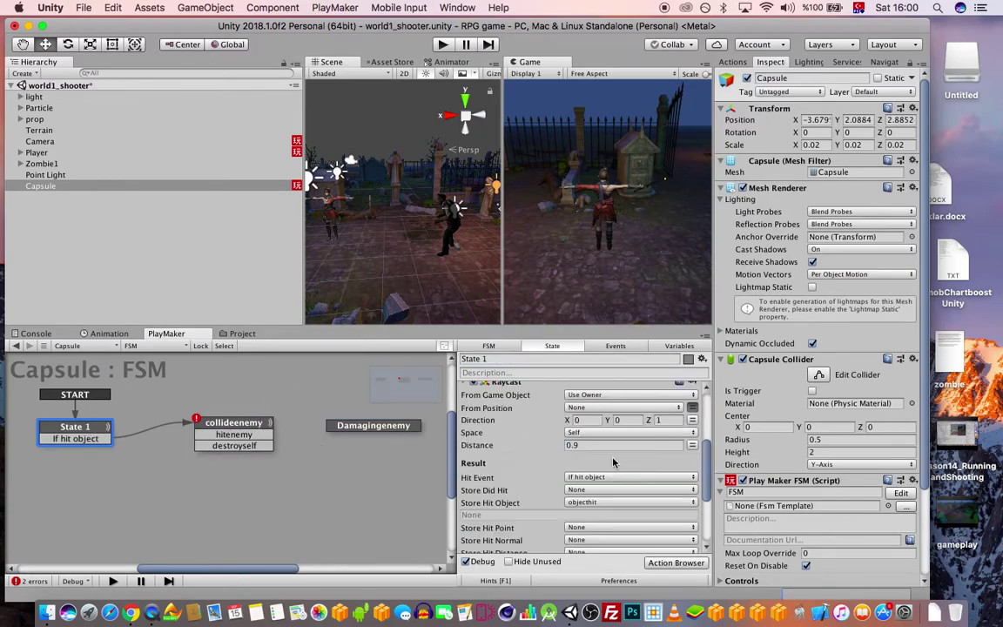
Link the hitenemy transition of collideenemy to the Damagingenemy state.
scroll(611, 460, "down", 3)
left_click(242, 424)
left_click_drag(236, 434, 370, 430)
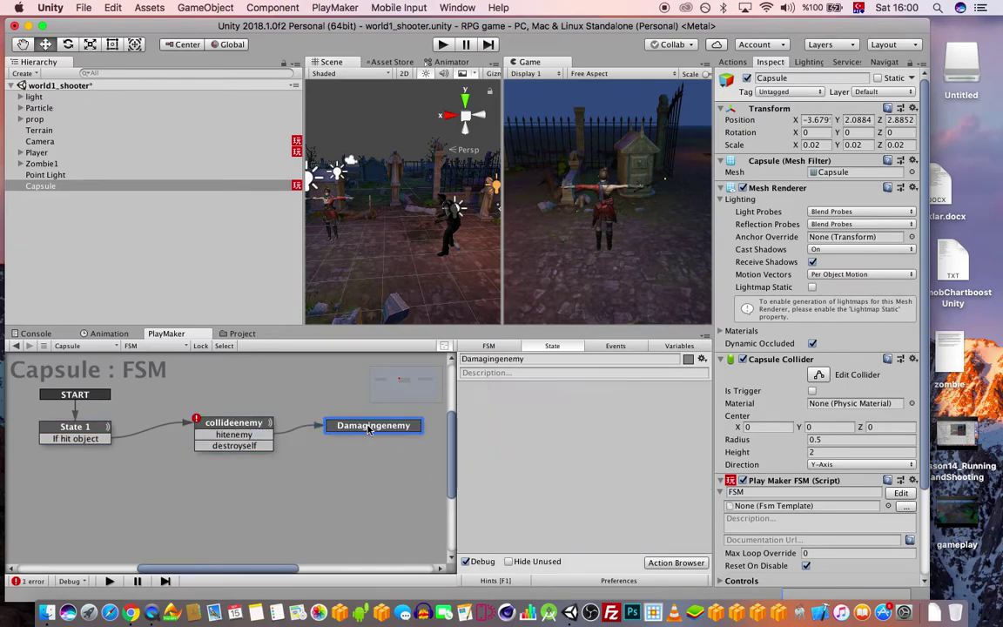
right_click(359, 427)
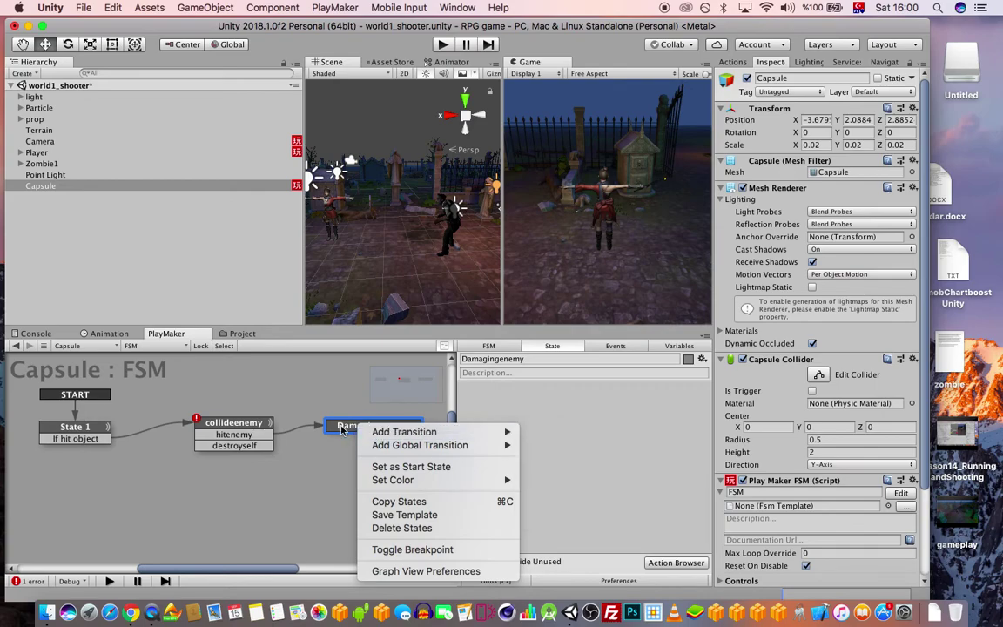
left_click(339, 428)
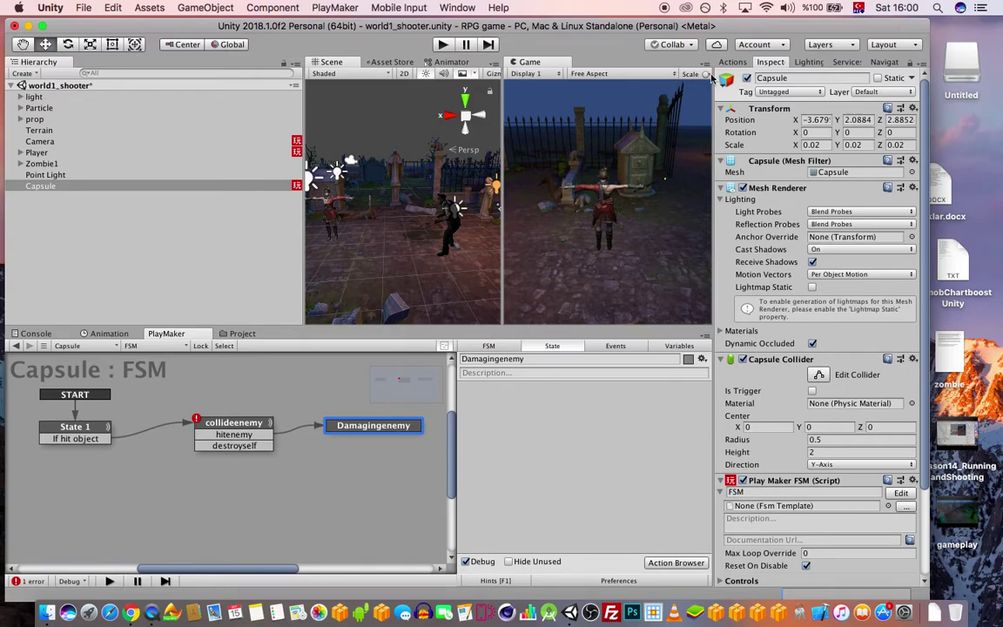
Add a Send Event By Name action to the Damagingenemy state.
left_click(729, 63)
type("s")
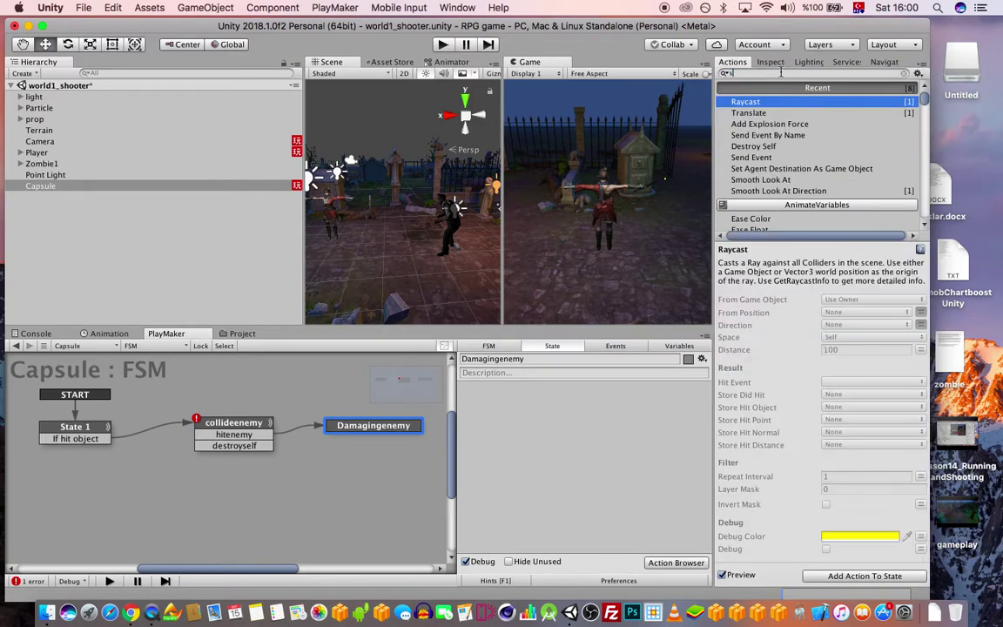
type("end event by name")
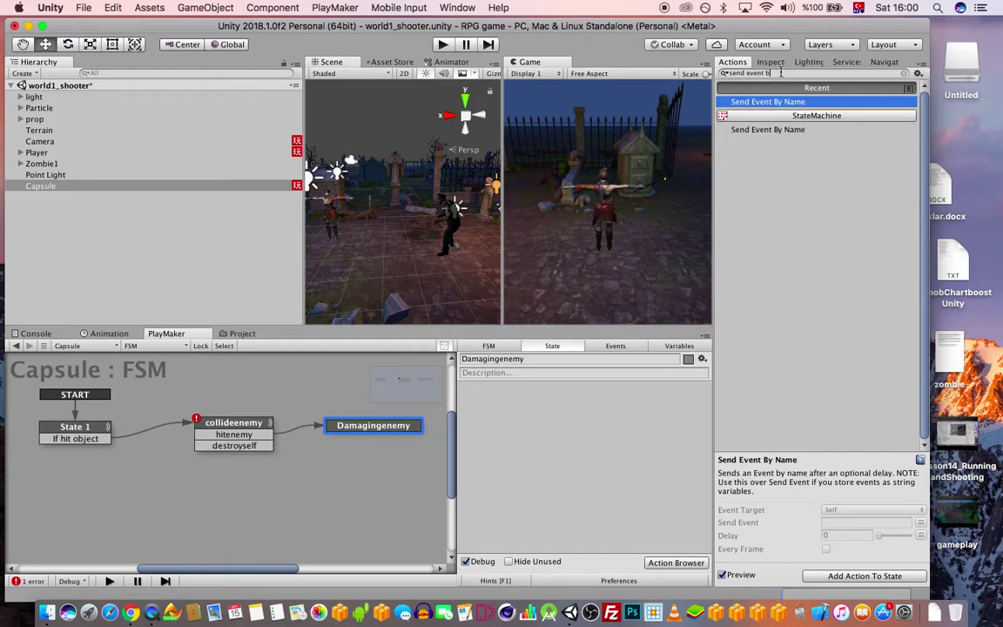
double_click(817, 102)
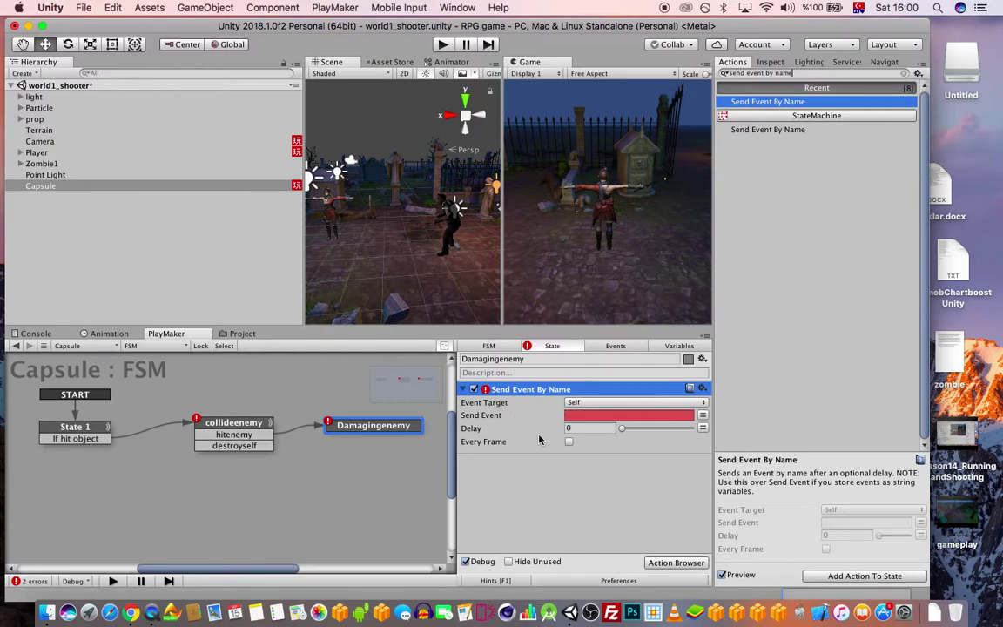
Add an Add Explosion Force action to Damagingenemy and specify the objecthit variable as its Game Object.
left_click(797, 72)
type("add explosi")
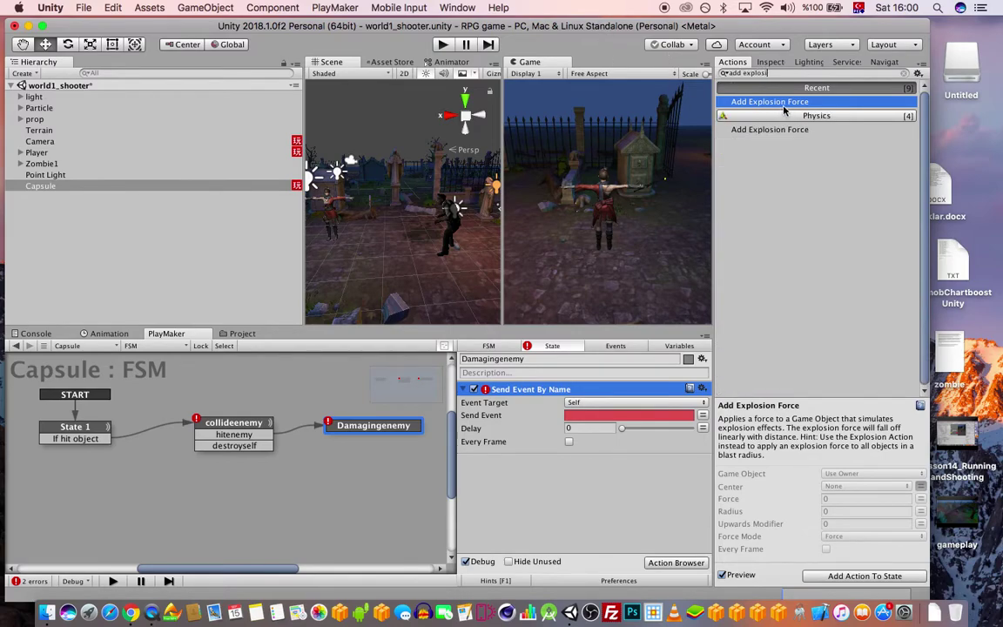
left_click_drag(784, 110, 608, 501)
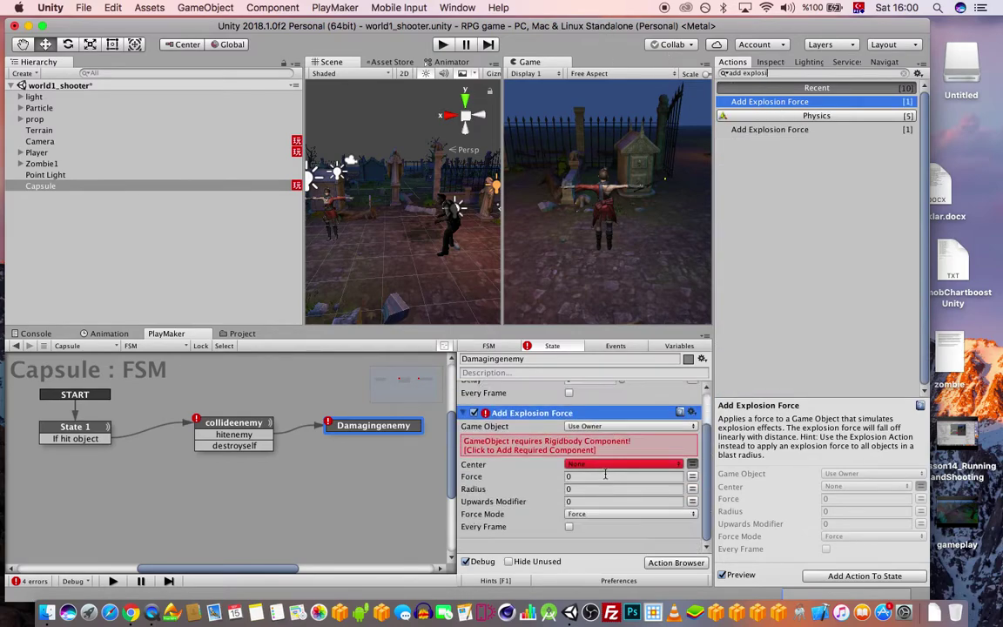
left_click(618, 426)
left_click(619, 438)
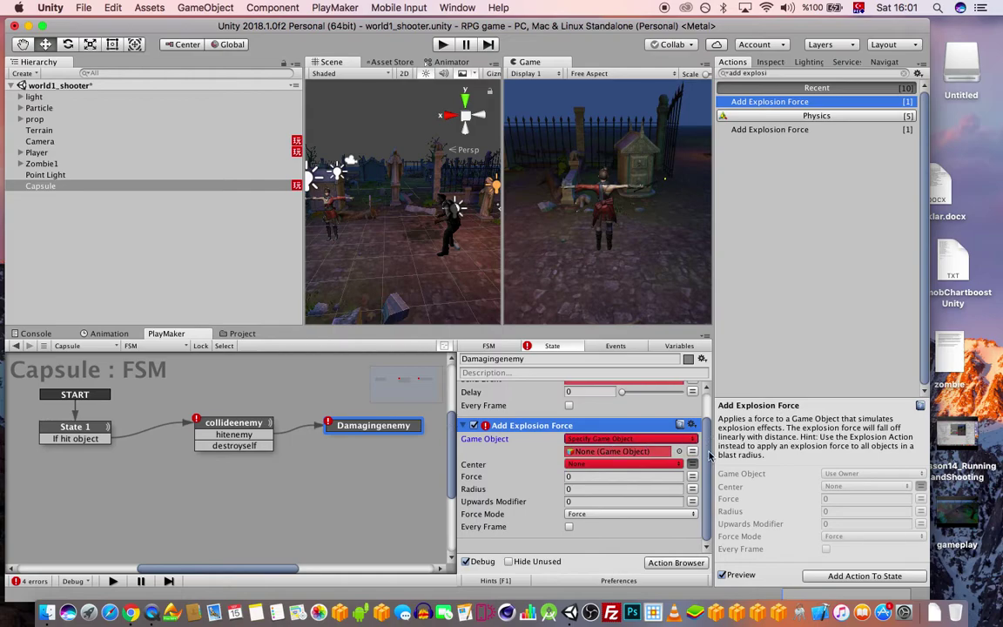
left_click(693, 451)
left_click(627, 451)
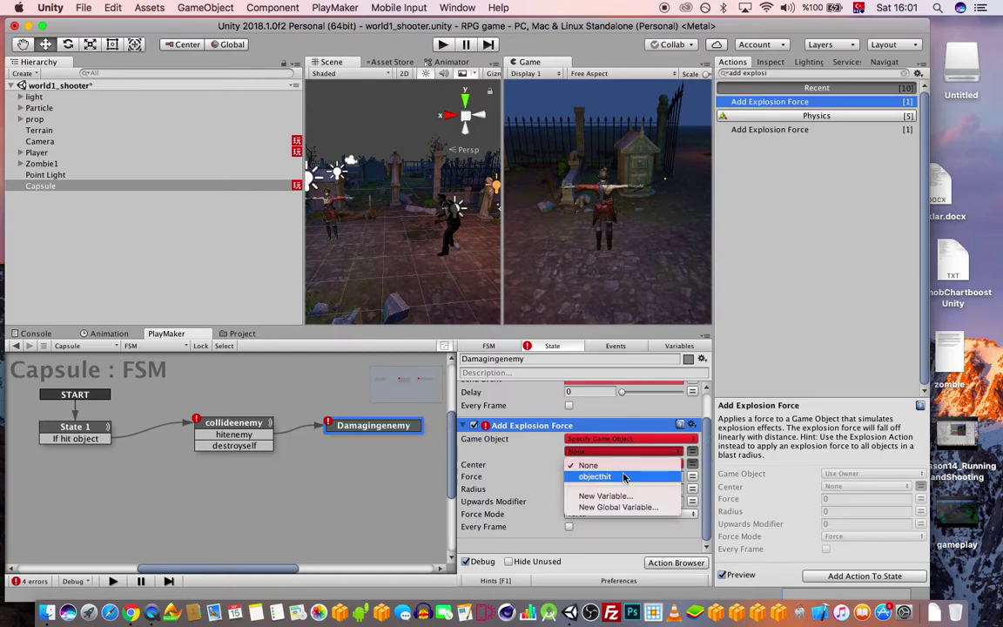
left_click(623, 478)
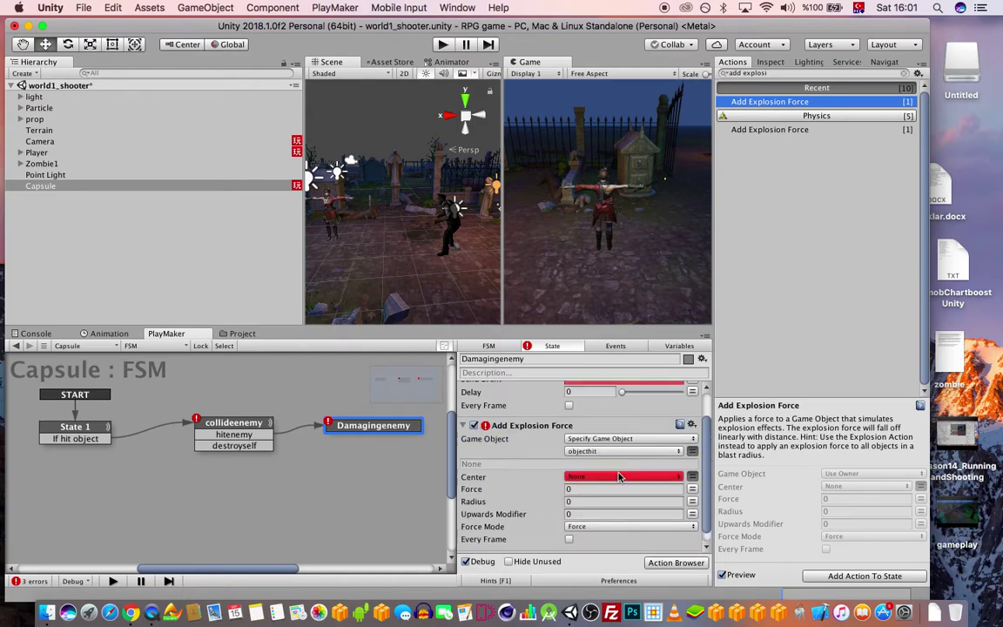
Create a new variable named centerforce for the Center of the Add Explosion Force action.
left_click(619, 477)
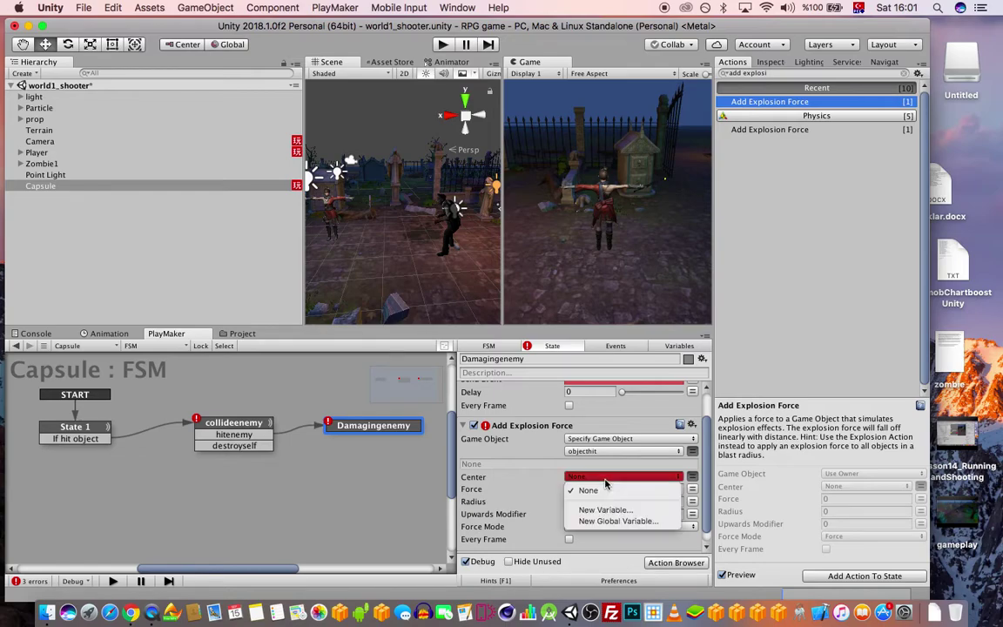
left_click(615, 503)
type("centerforc")
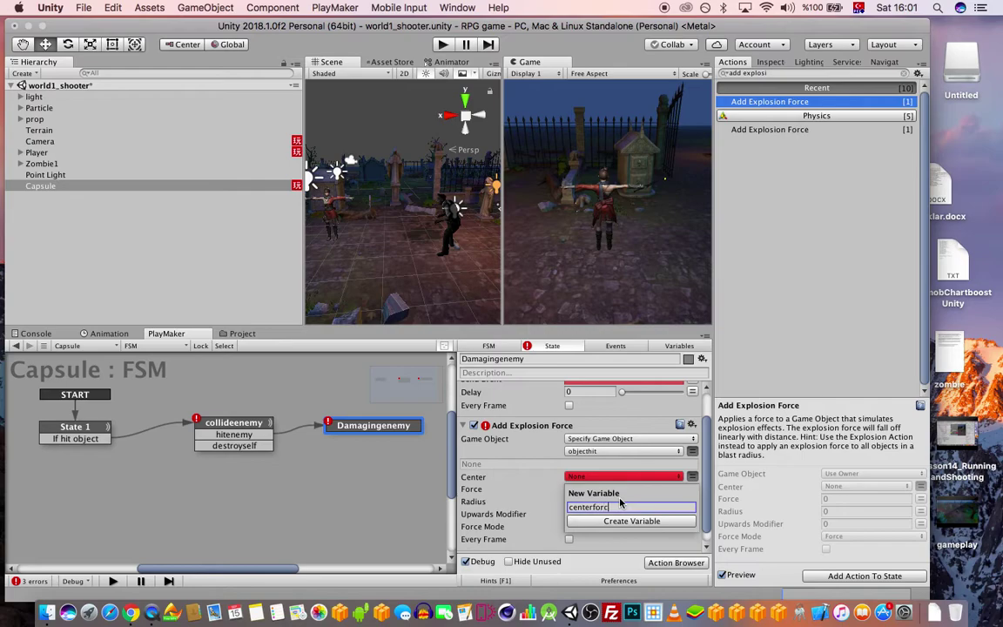
type("e")
key("Return")
scroll(617, 499, "down", 1)
scroll(596, 494, "up", 4)
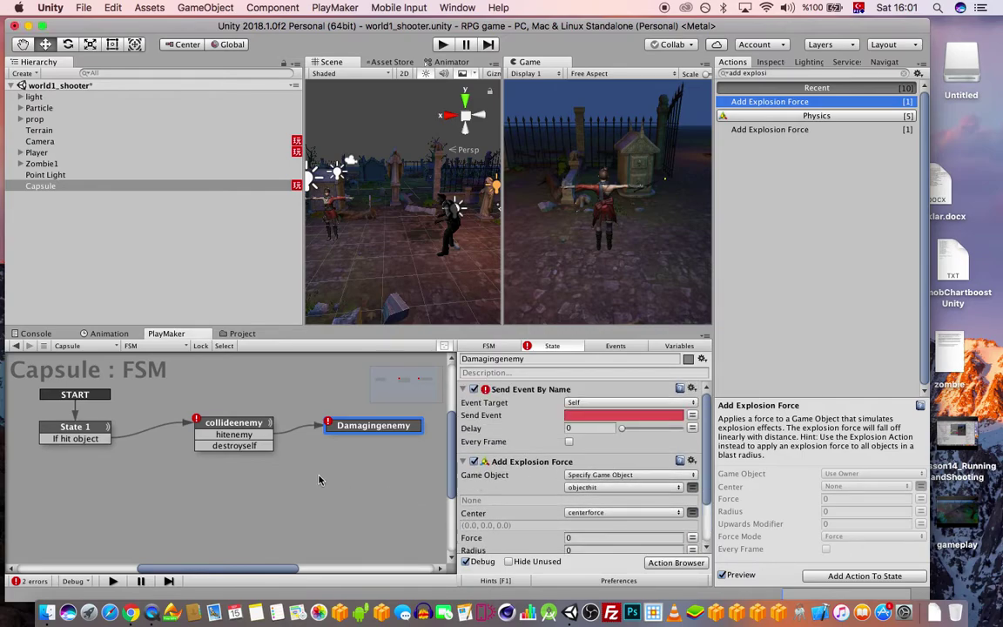
Add a new state below Damagingenemy with a Destroy Self action and link collideenemy's destroyself transition to it.
right_click(331, 411)
left_click(370, 420)
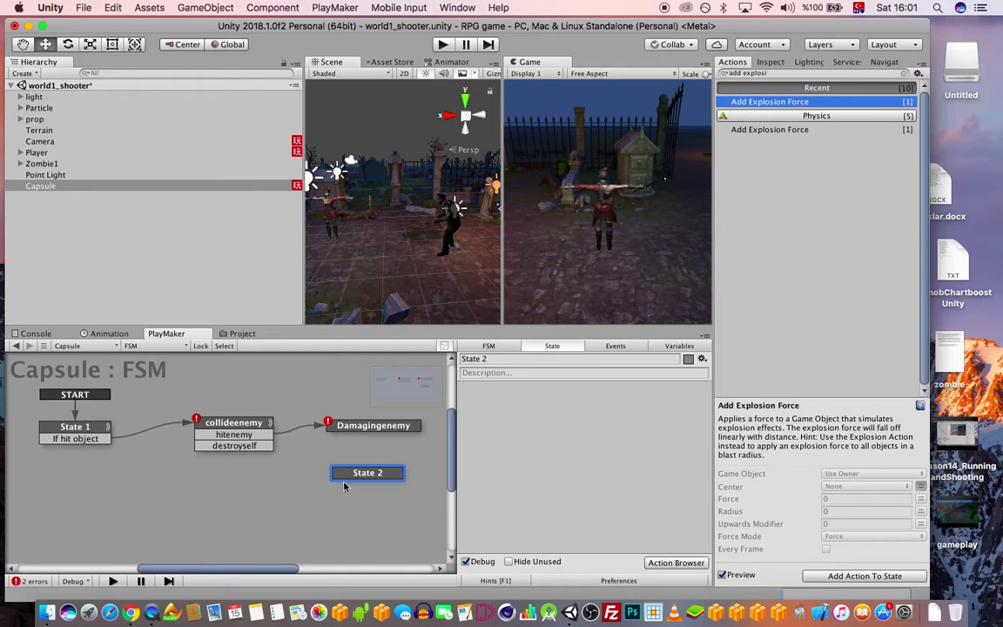
left_click(754, 73)
type("destroy")
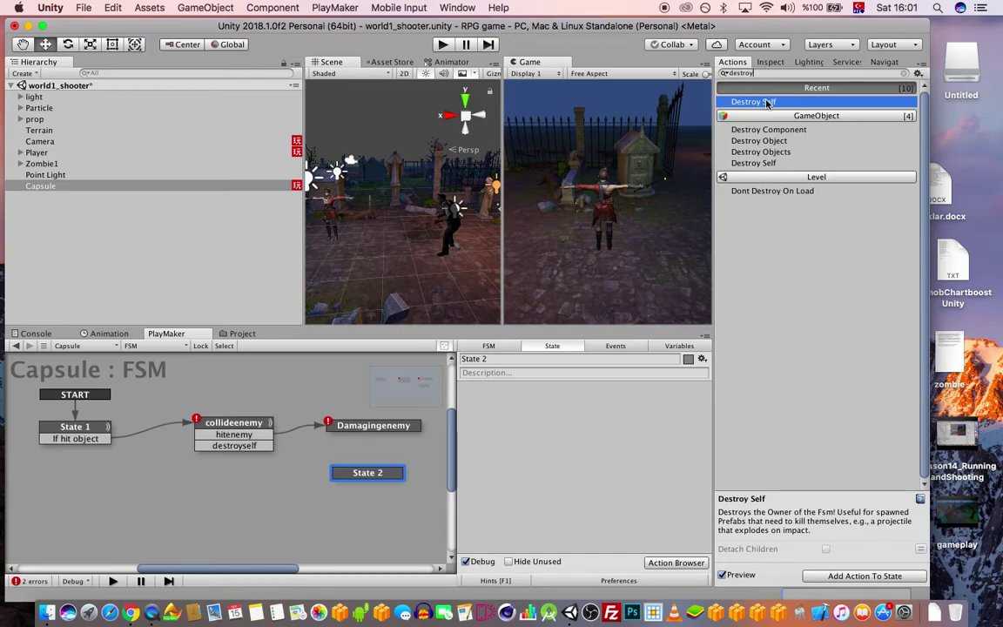
key("Return")
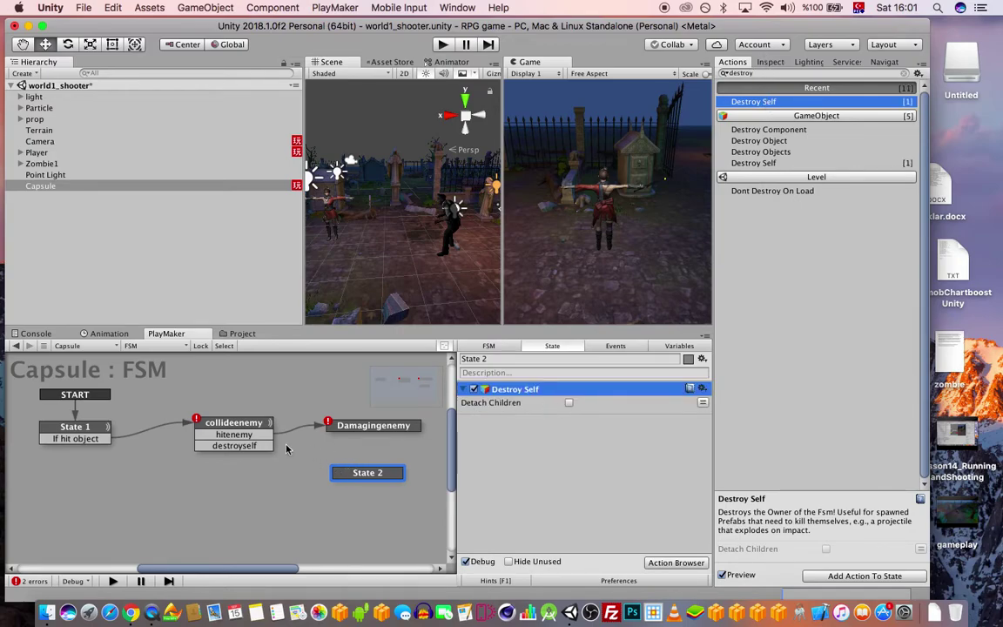
left_click_drag(263, 446, 366, 472)
Add a FINISHED transition to Damagingenemy and link it to State 2.
left_click(374, 426)
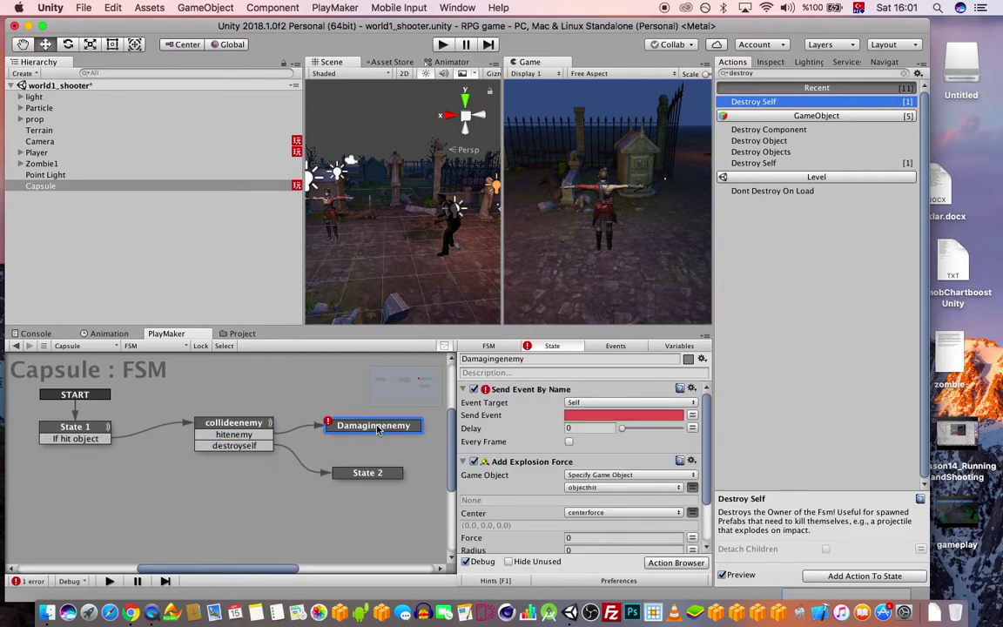
right_click(377, 429)
mouse_move(431, 431)
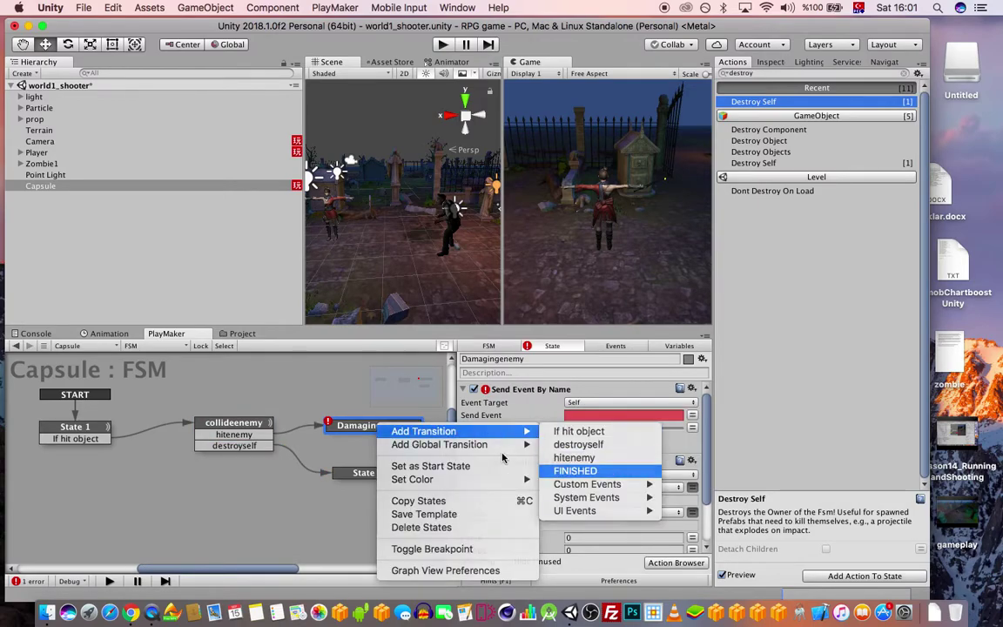
left_click(576, 471)
left_click_drag(343, 437, 364, 485)
left_click(367, 508)
scroll(340, 494, "down", 1)
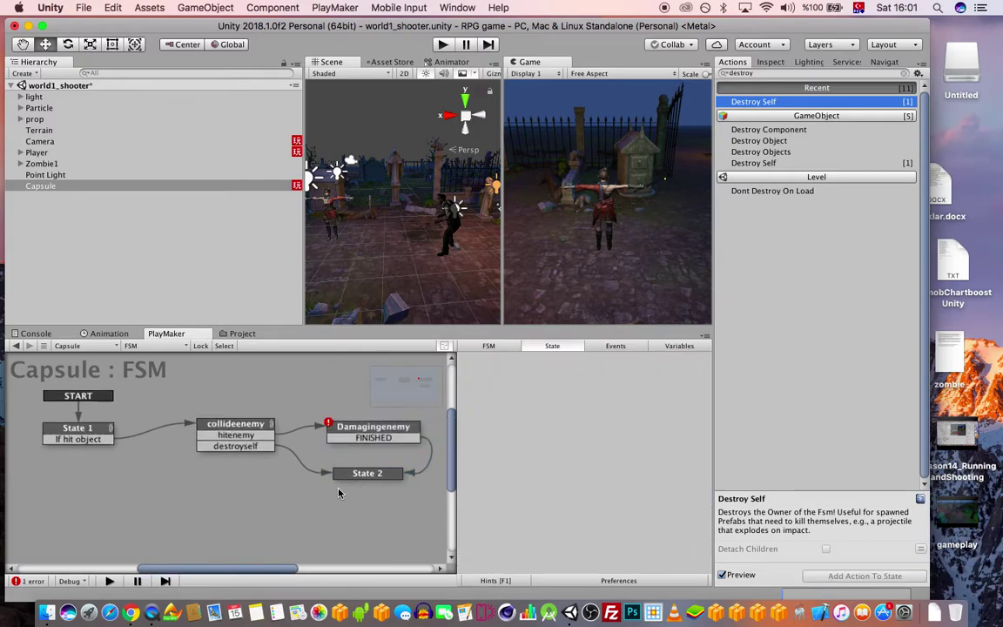
Examine the yellow capsule's placement at the rifle muzzle in the scene.
scroll(389, 214, "down", 5)
middle_click_drag(391, 222, 457, 227)
scroll(376, 211, "up", 8)
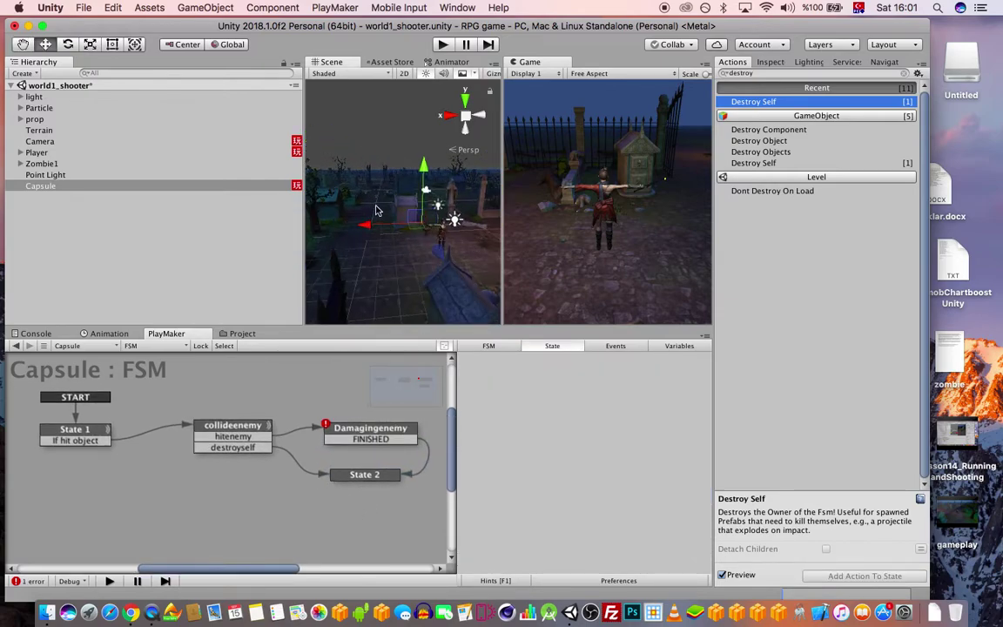
middle_click_drag(432, 282, 372, 226)
scroll(374, 228, "up", 7)
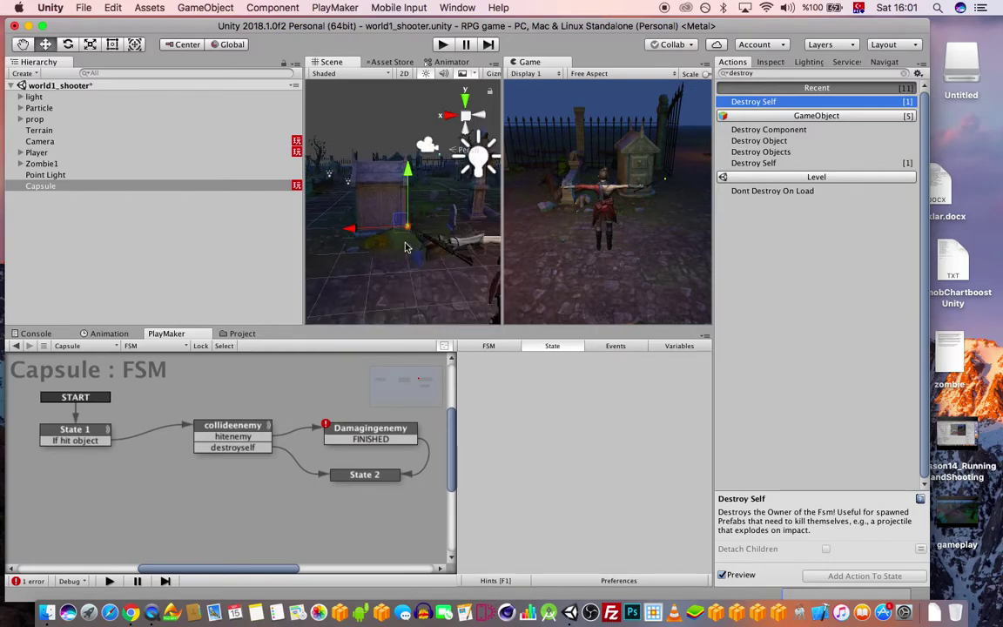
scroll(407, 250, "down", 2)
middle_click_drag(412, 264, 399, 227)
scroll(428, 228, "up", 6)
scroll(433, 234, "down", 2)
scroll(399, 227, "down", 5)
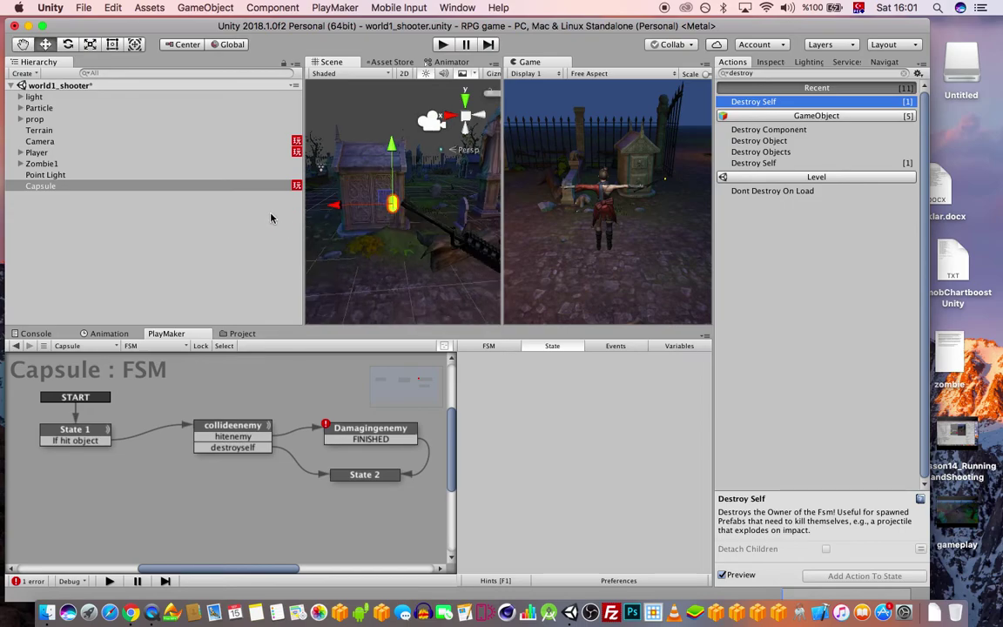
Rename the Capsule object as bullet and save the scene.
left_click(43, 163)
left_click(62, 187)
key("Return")
type("bullet")
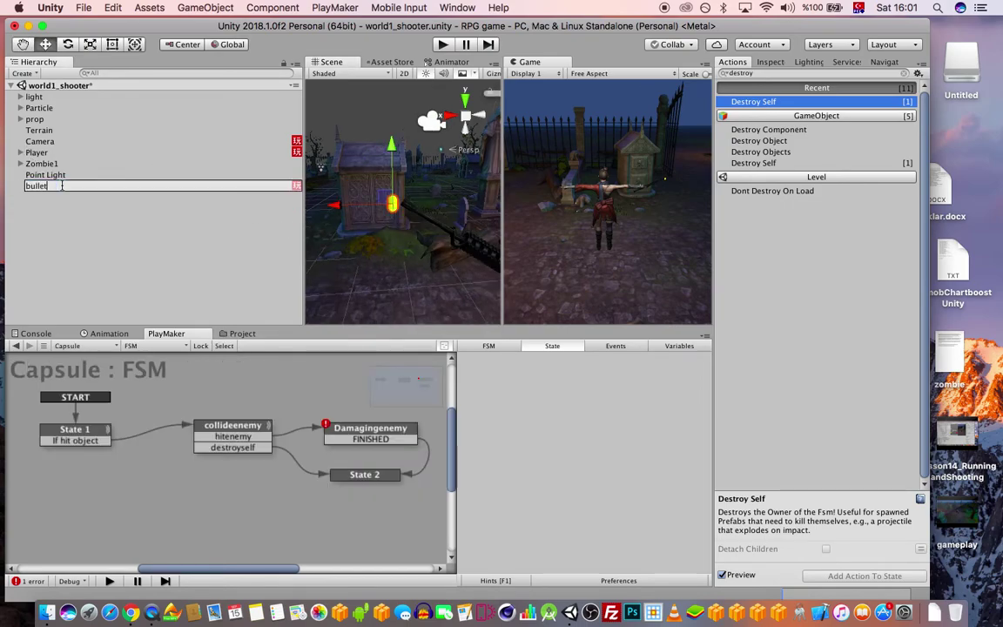
key("Return")
key("super+s")
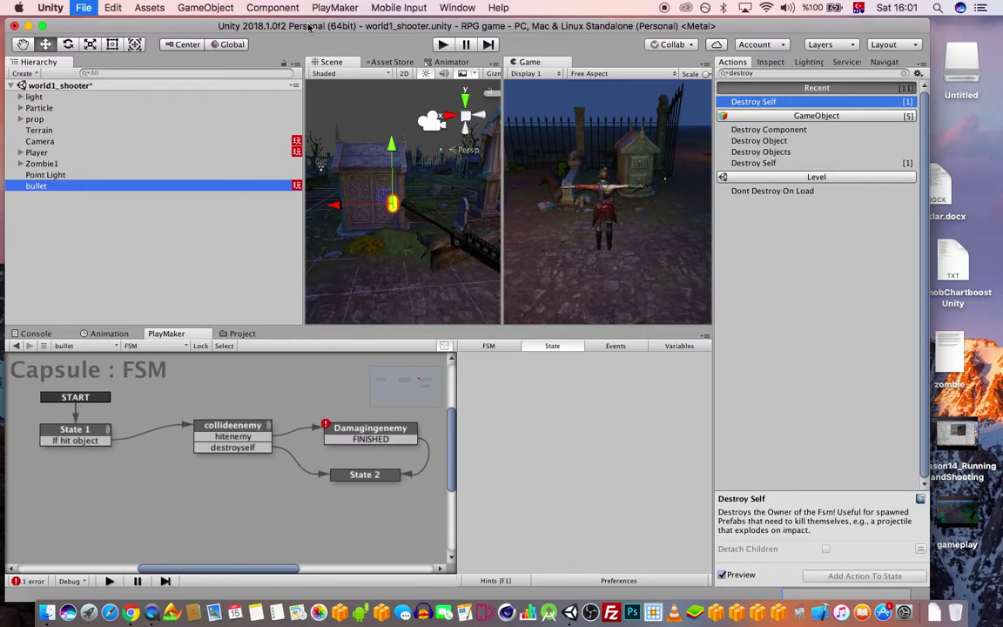
Create a prefab named bullet in the Prefabs folder and assign the scene's bullet object to it.
left_click(242, 333)
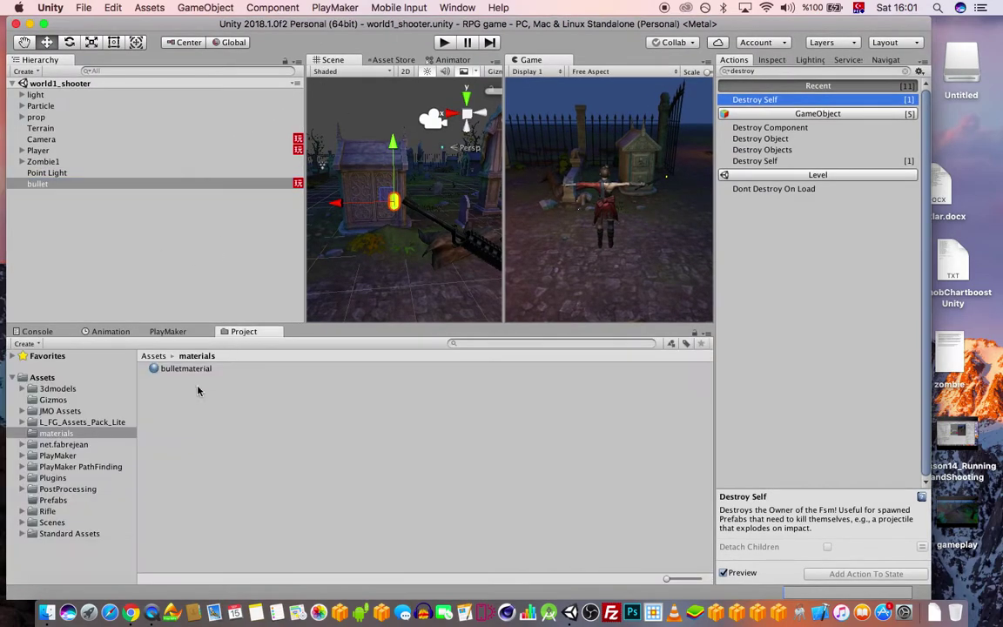
left_click(53, 500)
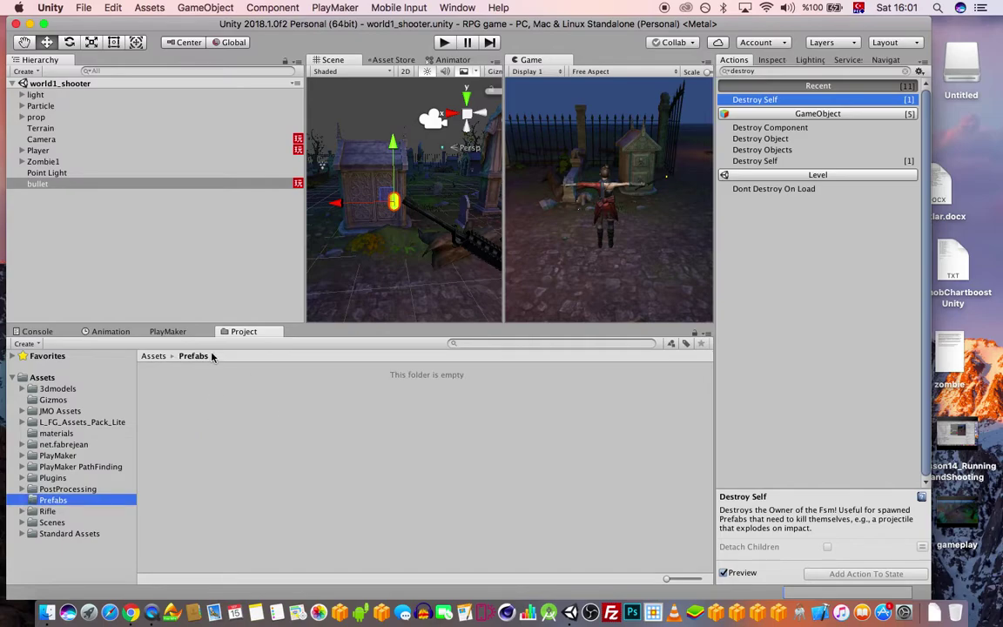
scroll(347, 223, "up", 5)
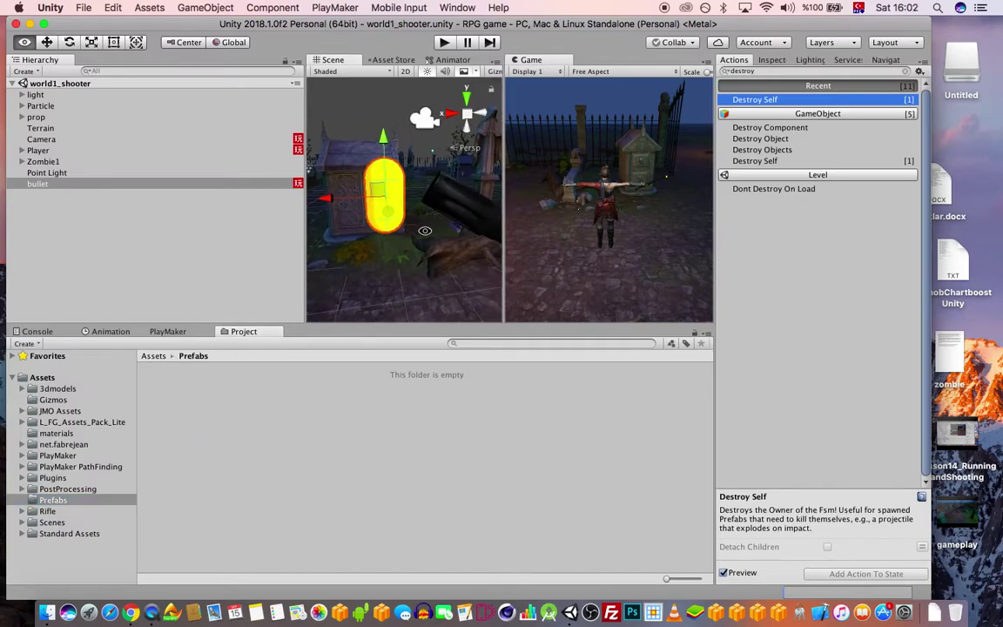
right_click(261, 430)
mouse_move(247, 315)
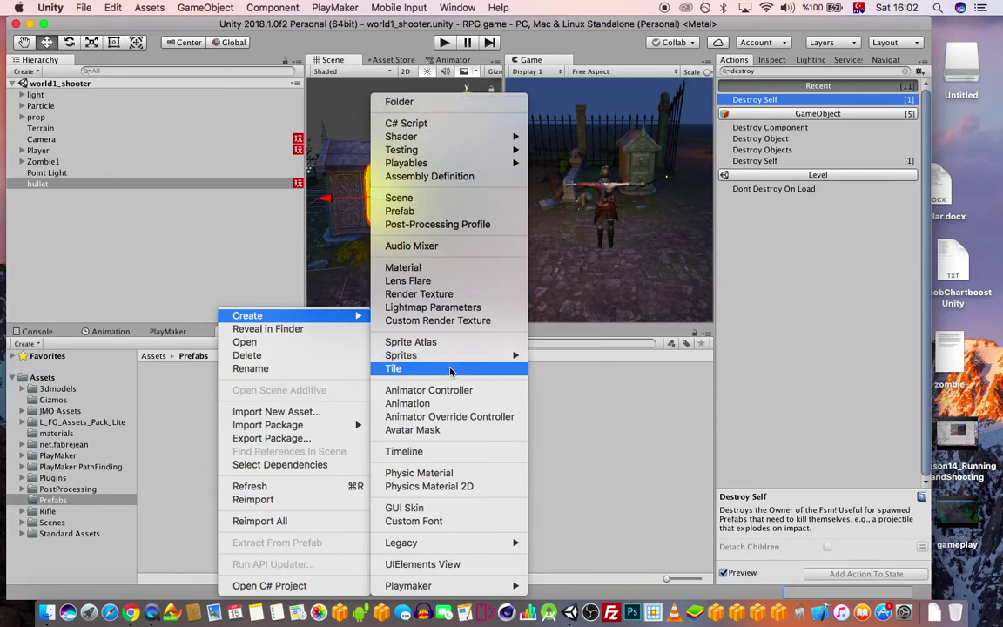
left_click(435, 212)
type("bullet")
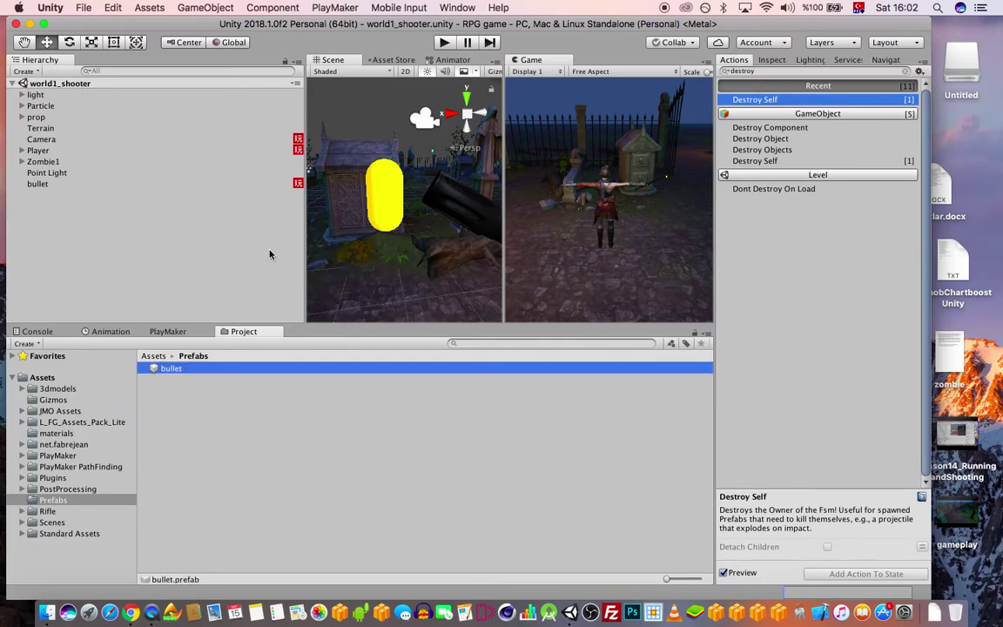
left_click_drag(39, 184, 183, 370)
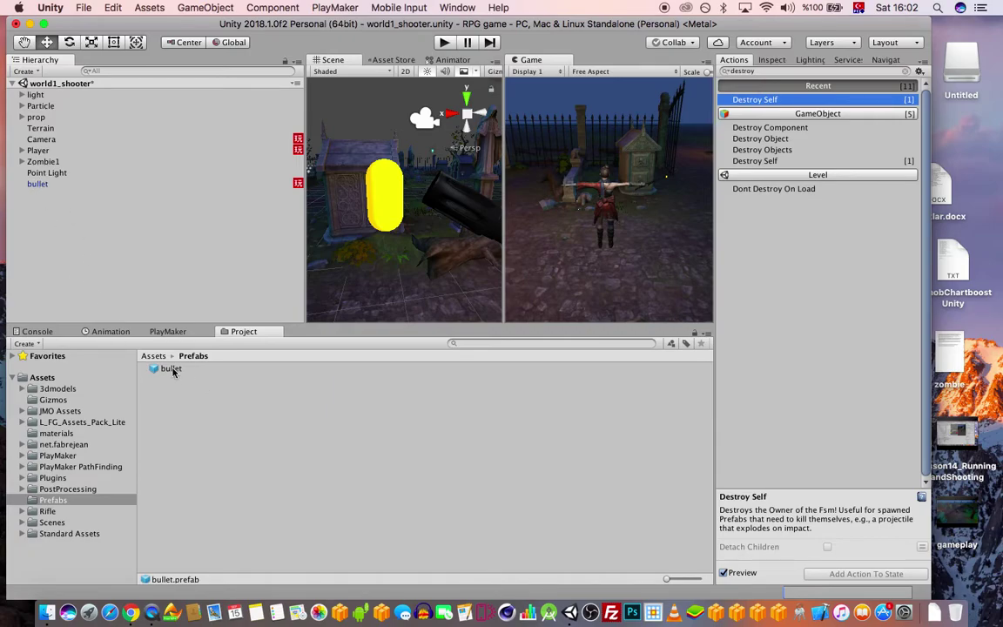
left_click(204, 371)
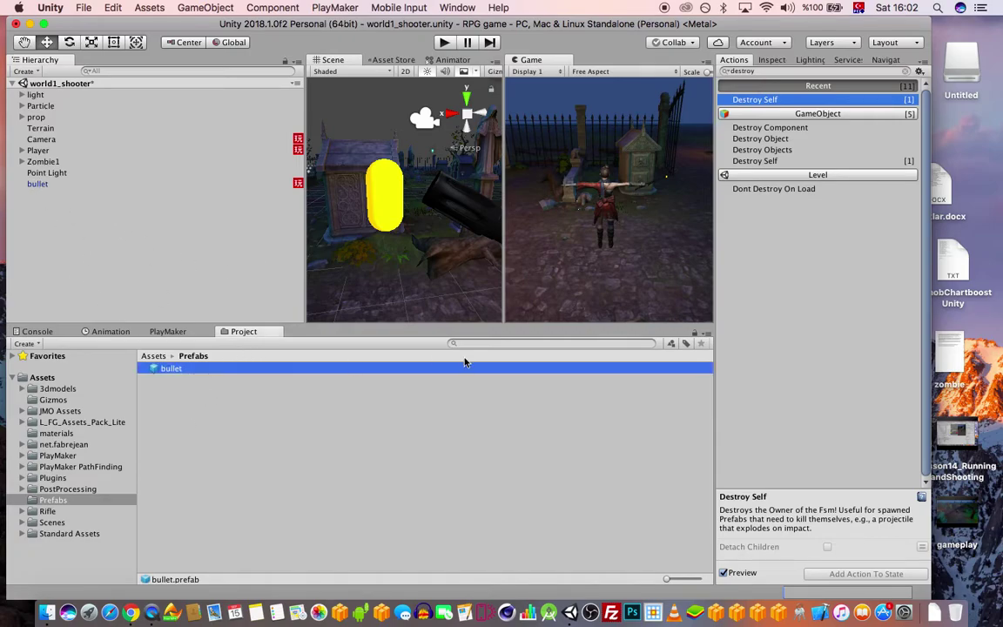
Select the bullet in the scene and inspect its position in front of the rifle.
scroll(420, 188, "down", 6)
scroll(419, 189, "up", 5)
left_click(385, 202)
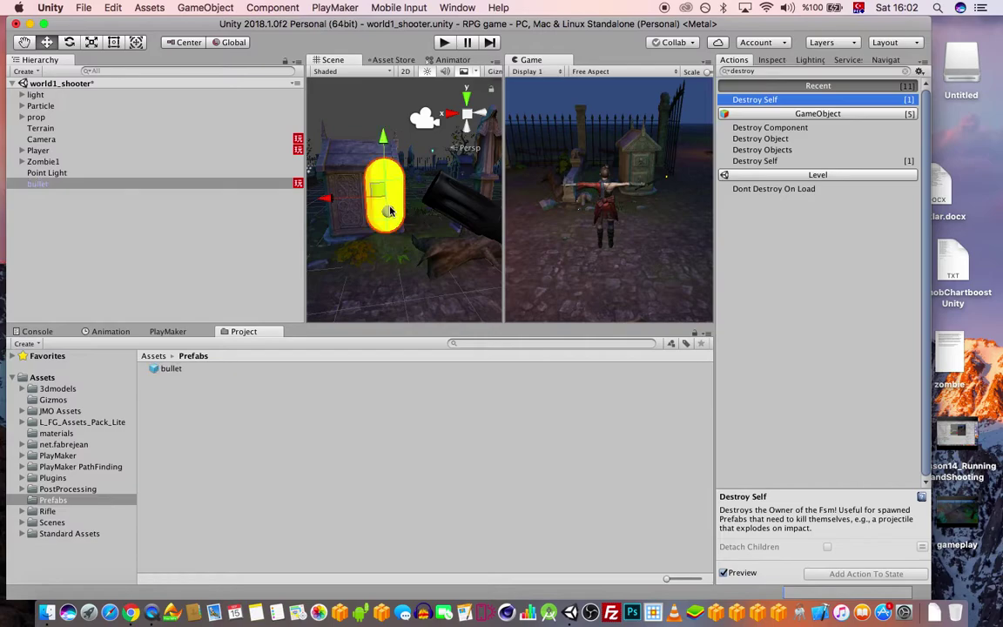
scroll(396, 218, "down", 4)
right_click_drag(404, 225, 478, 252, "alt")
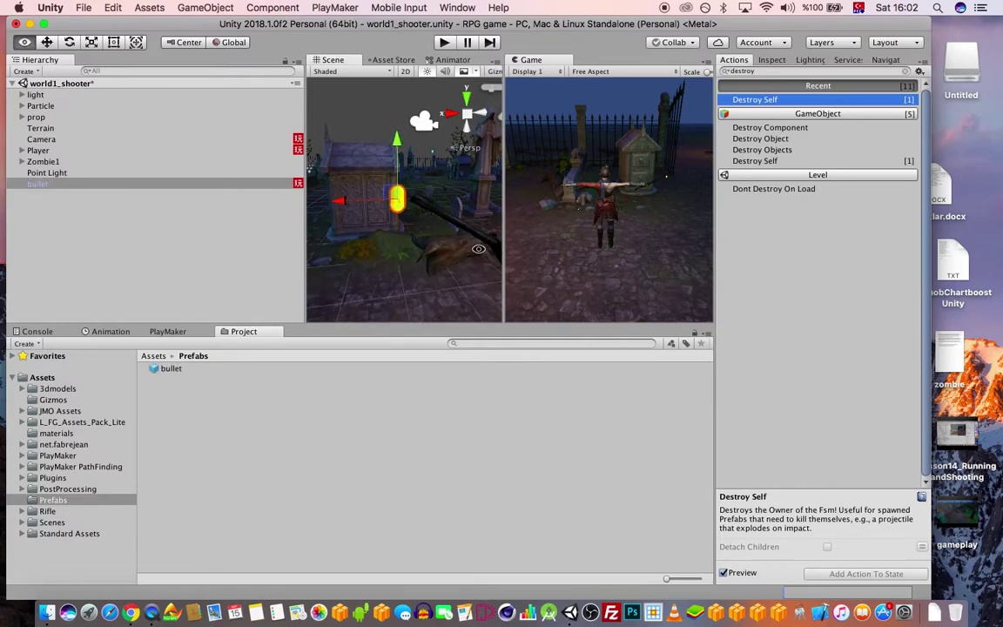